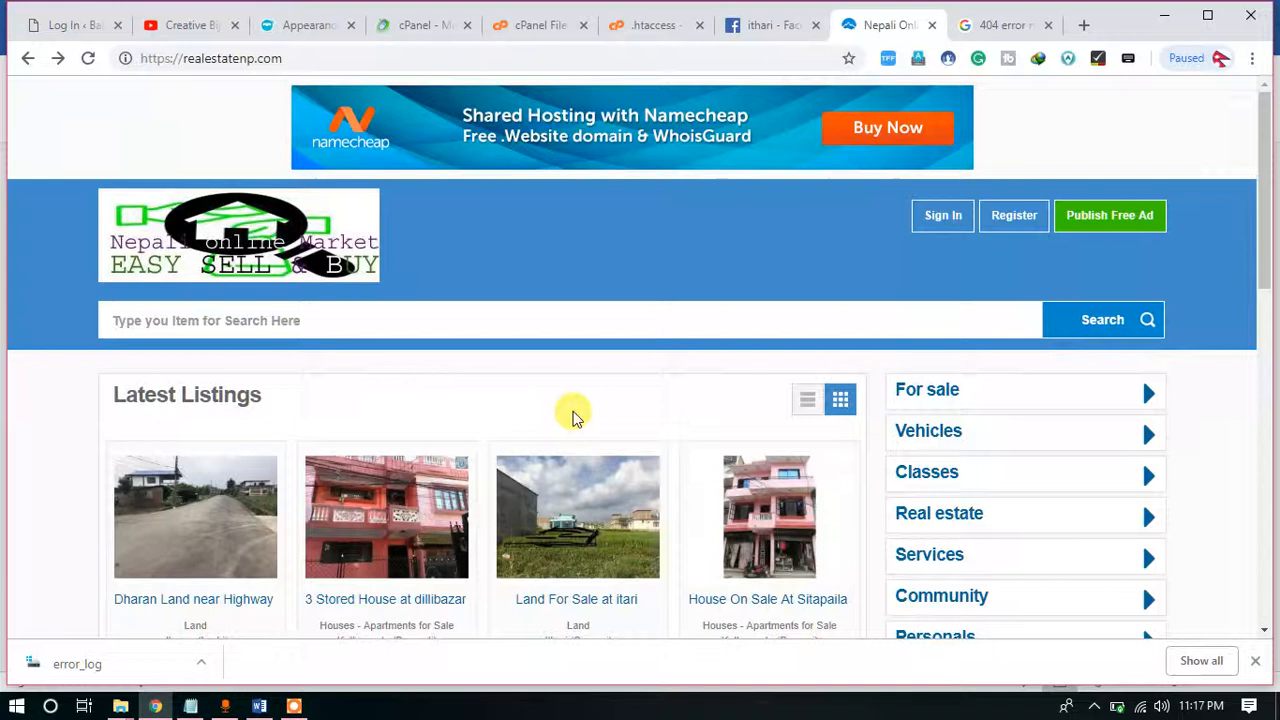
Look through the classified site's home page, from the latest listings down to the footer links.
scroll(573, 418, "down", 5)
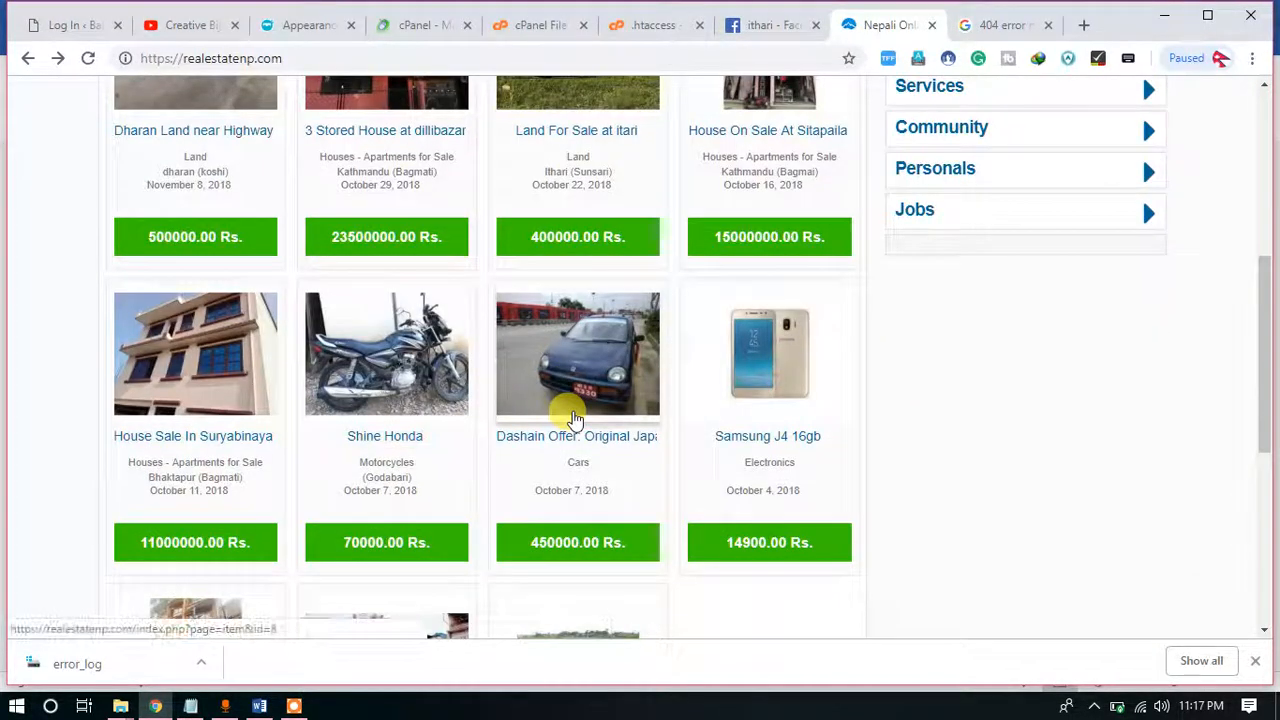
scroll(573, 418, "down", 5)
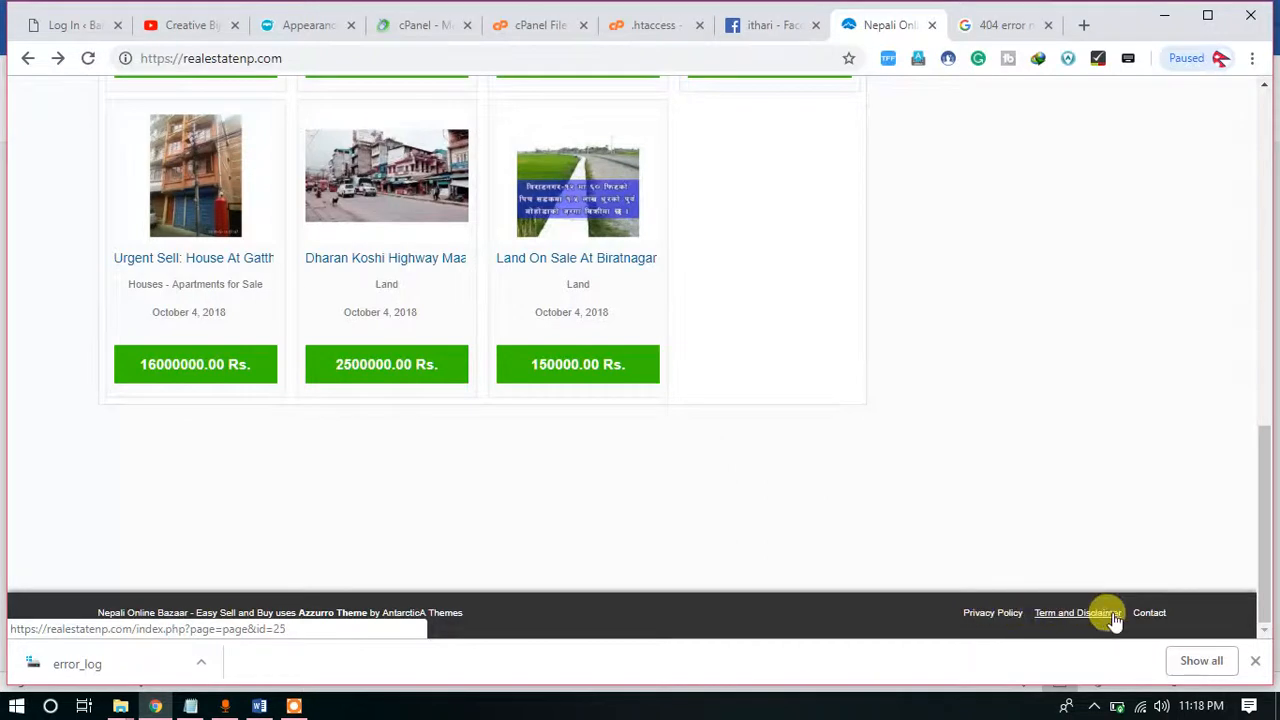
scroll(990, 617, "up", 1)
scroll(990, 617, "down", 1)
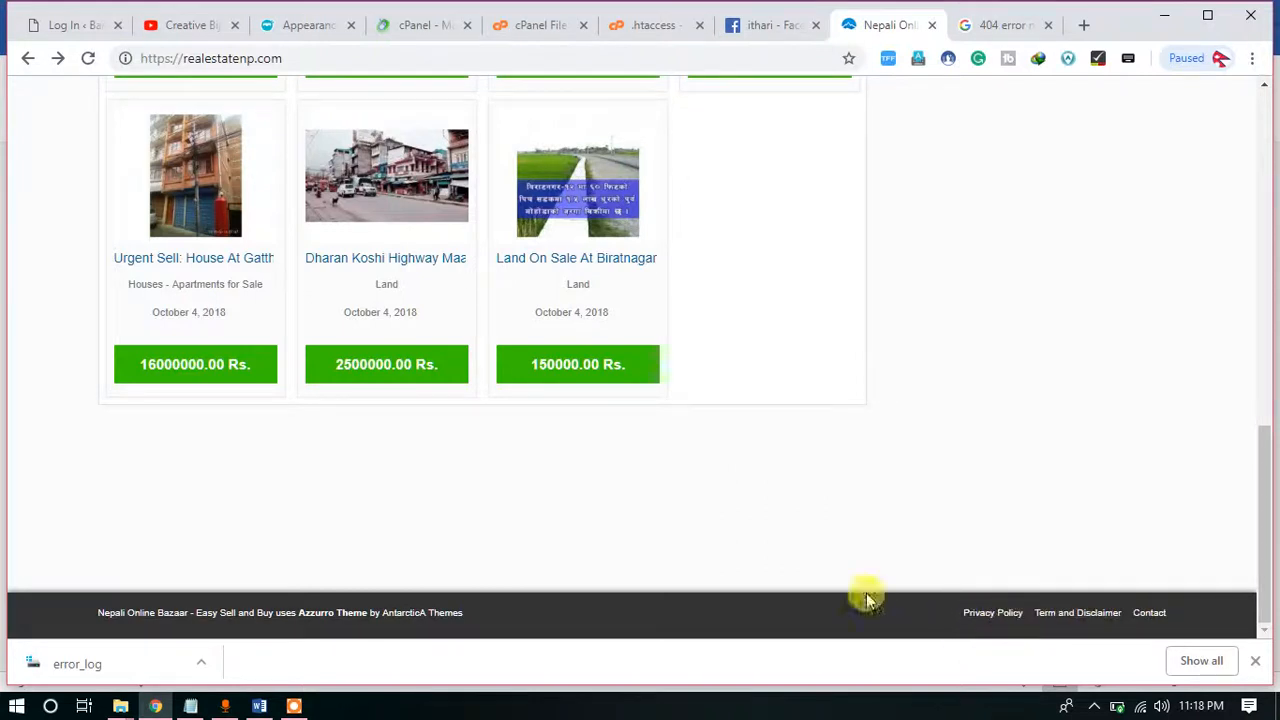
scroll(745, 575, "up", 3)
scroll(755, 580, "up", 7)
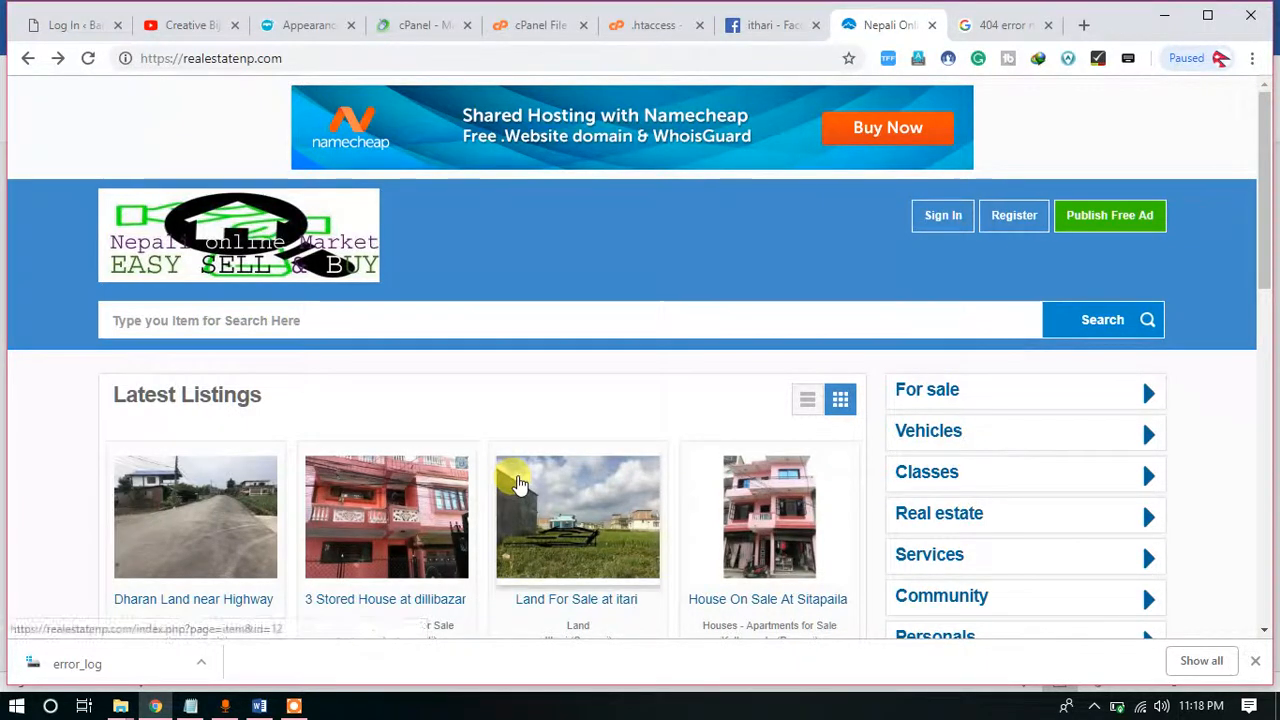
scroll(430, 457, "down", 1)
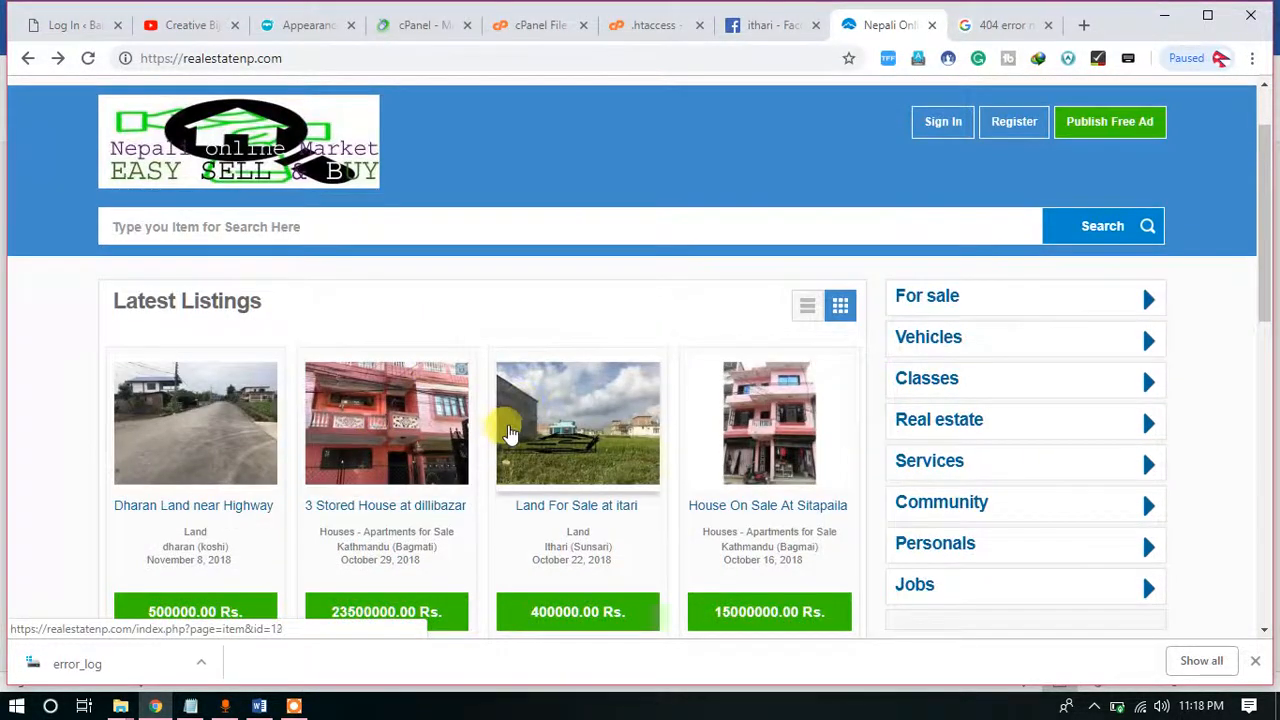
scroll(512, 430, "up", 1)
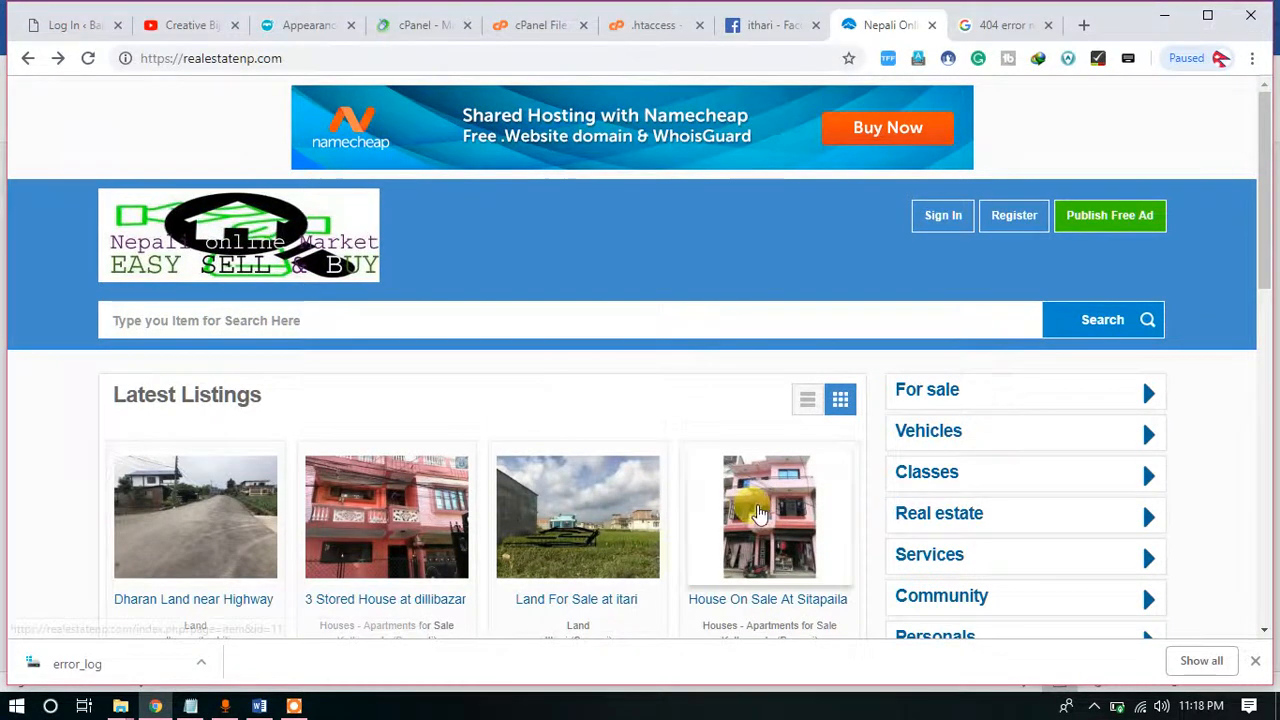
View the House On Sale At Sitapaila listing page and return to the home page.
left_click(758, 510)
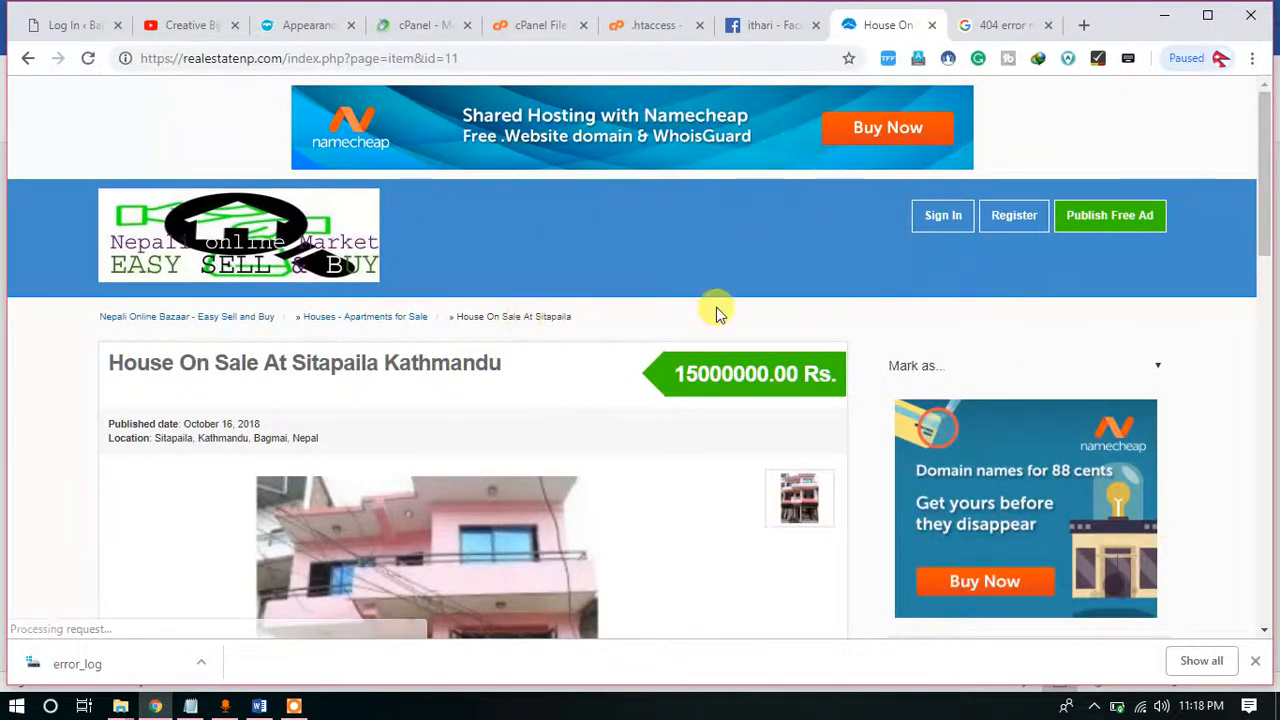
scroll(717, 309, "down", 2)
scroll(560, 347, "down", 1)
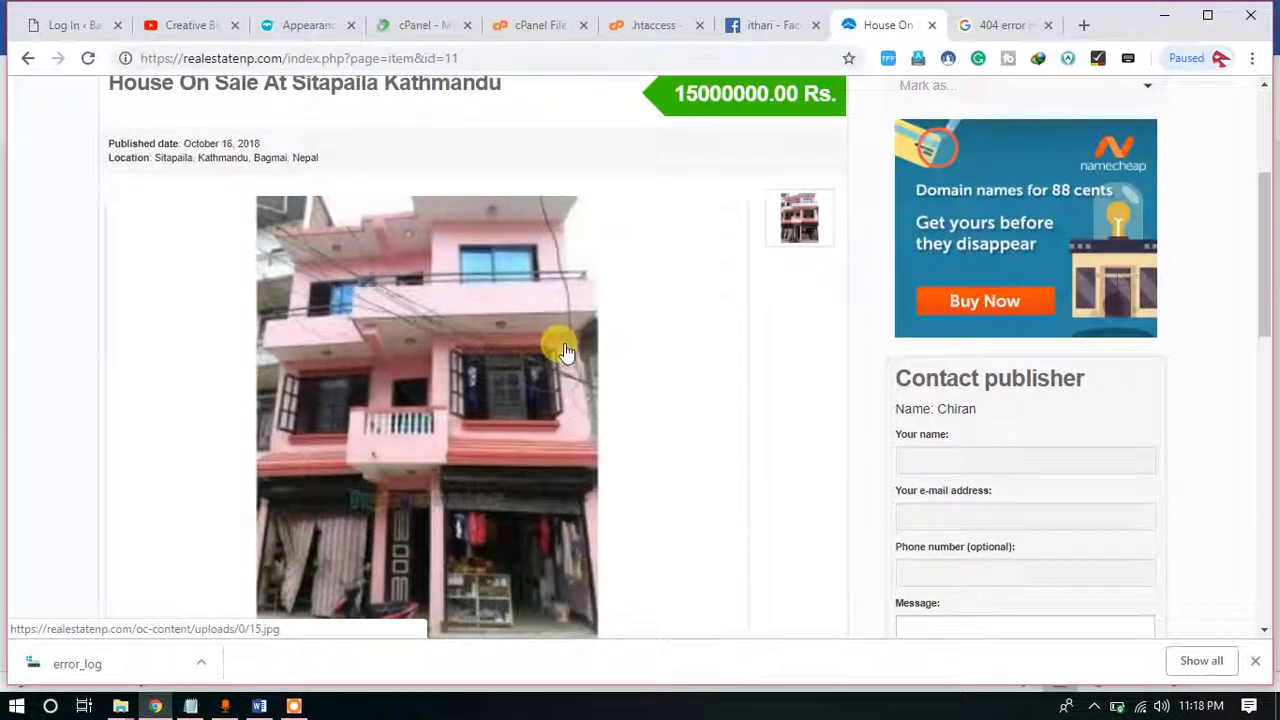
scroll(563, 343, "up", 2)
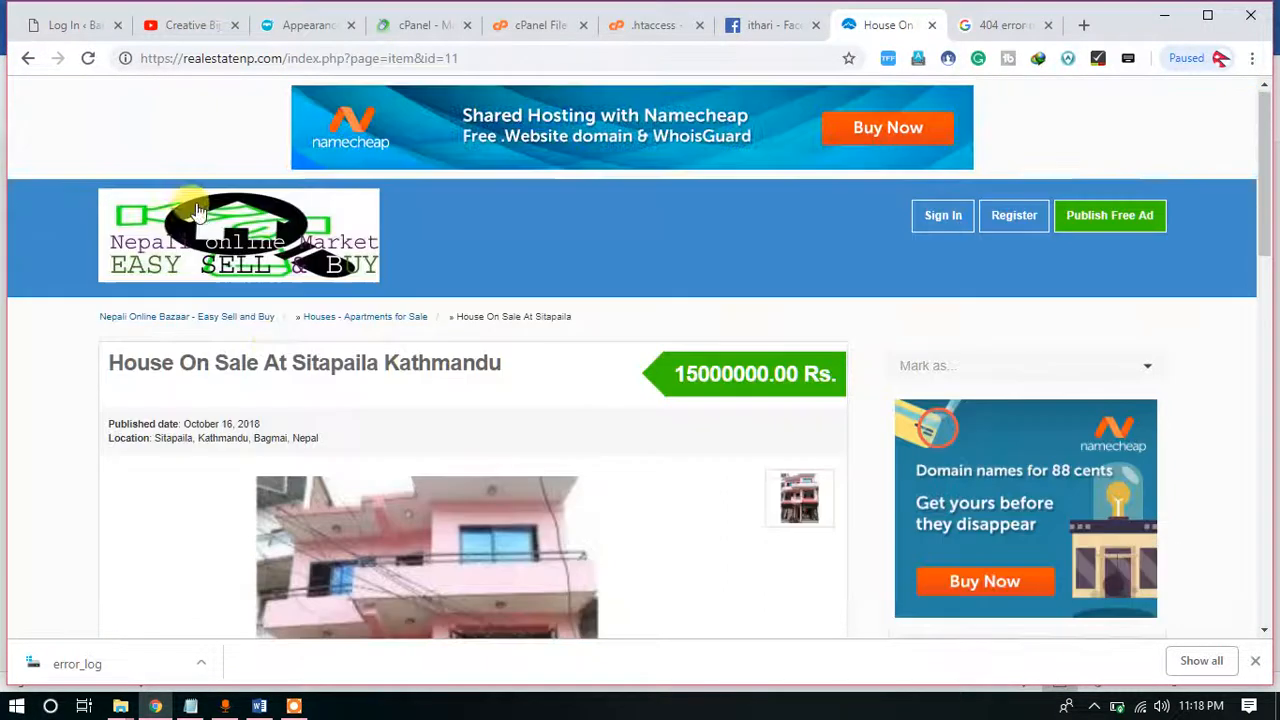
left_click(26, 60)
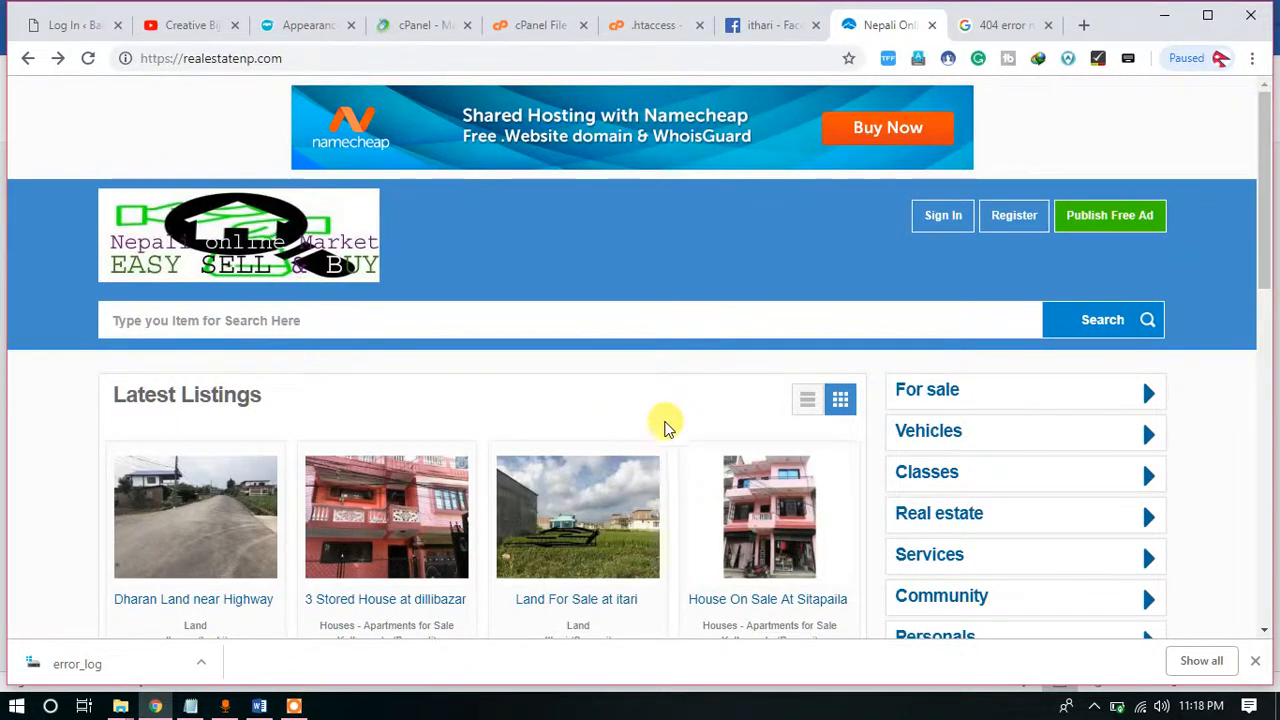
View the Word document titled HOME and return to the browser with the site's home page.
scroll(665, 425, "down", 2)
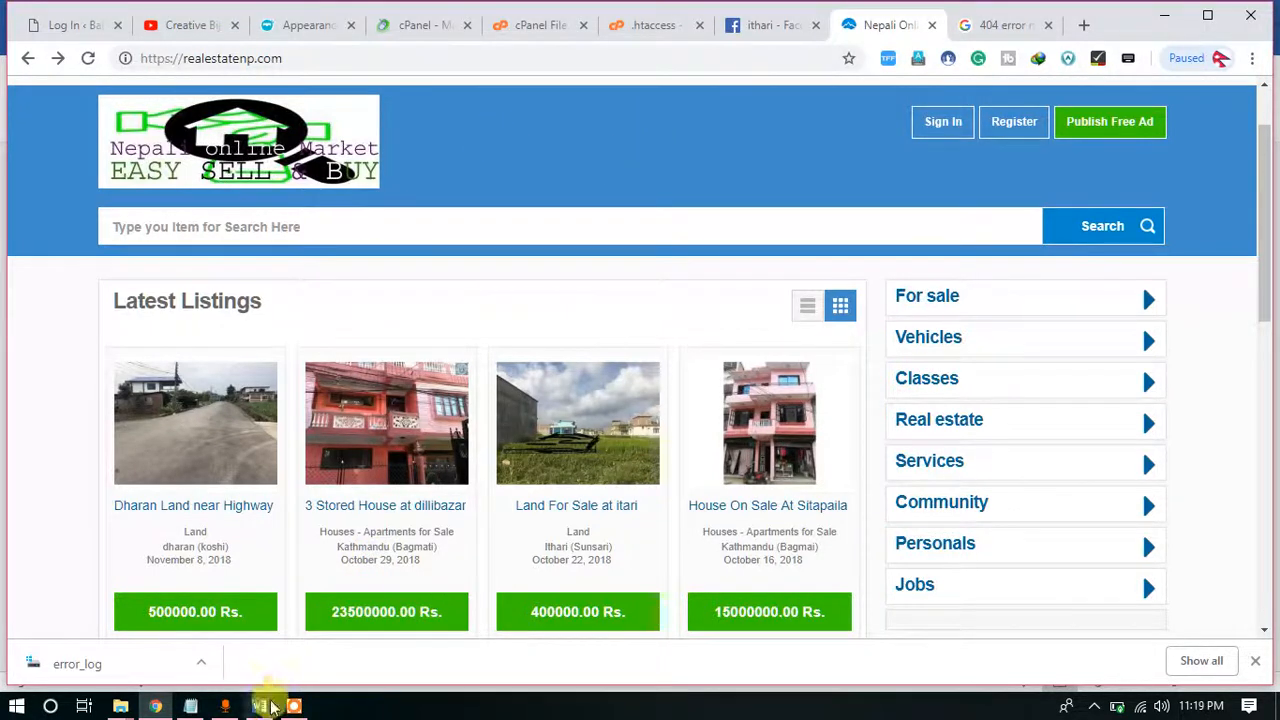
mouse_move(266, 709)
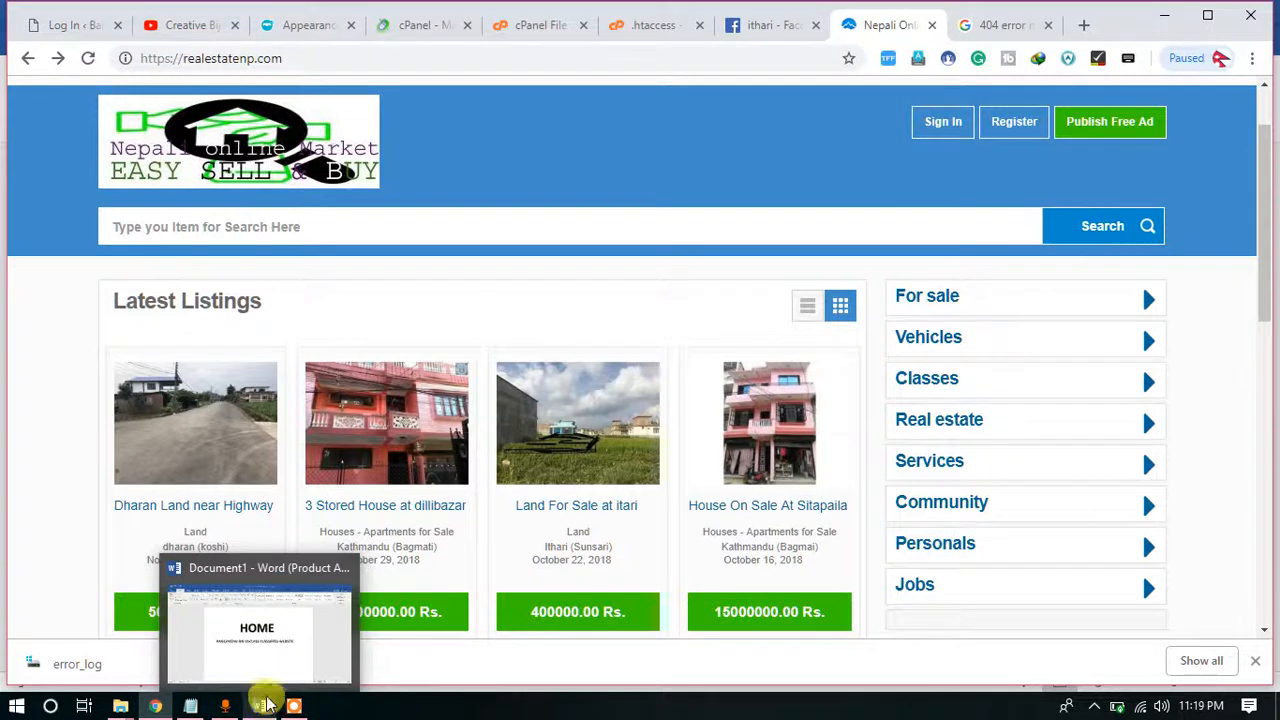
left_click(271, 655)
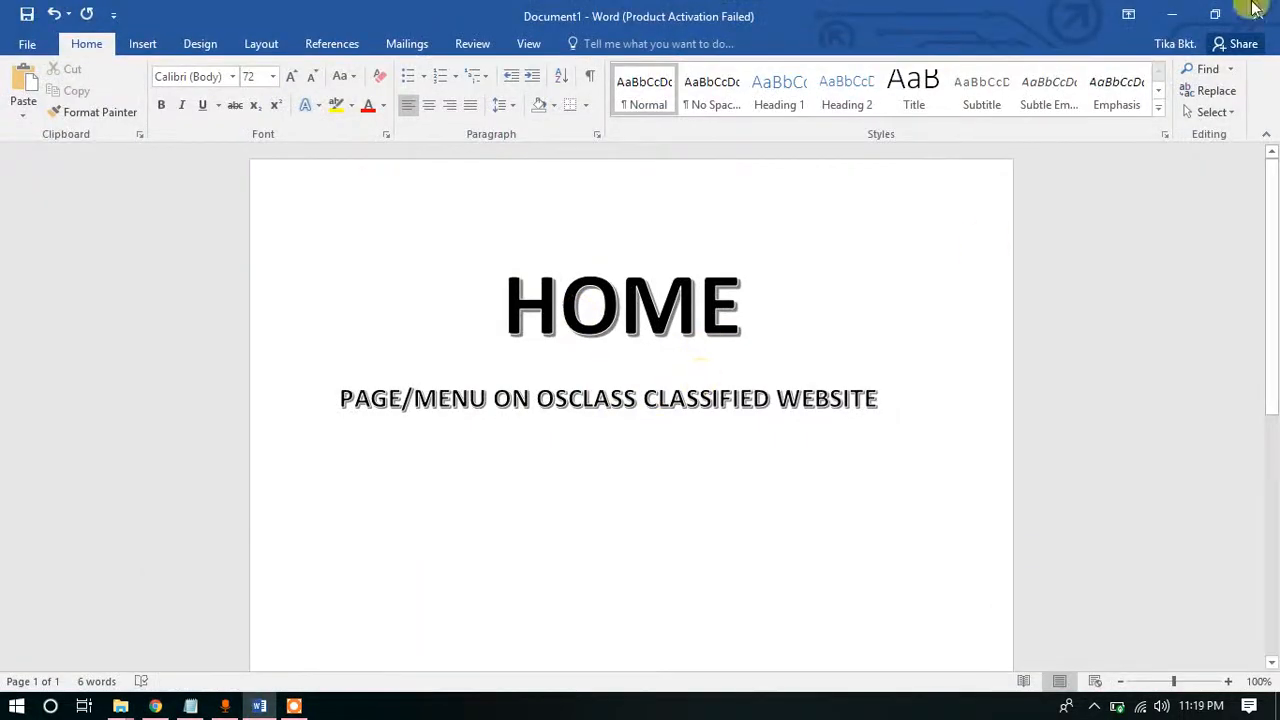
left_click(1171, 15)
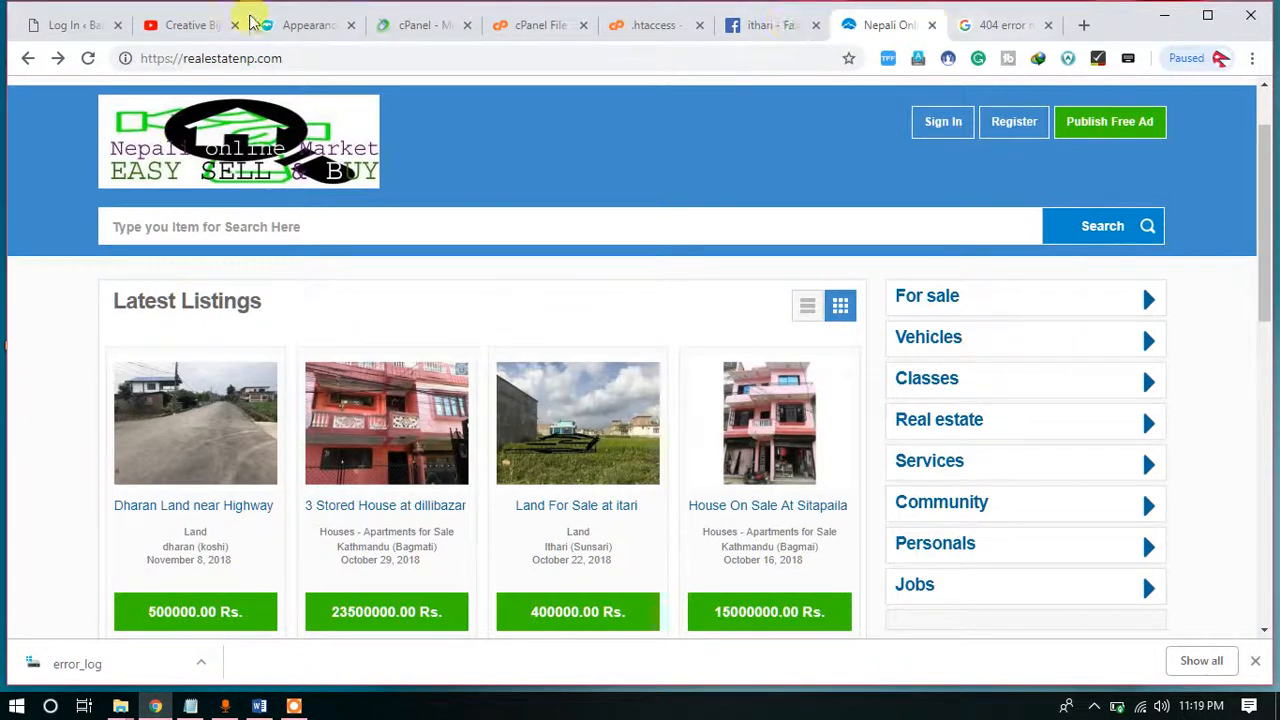
Start a new HTML widget for the header section in the site's Osclass admin.
left_click(295, 25)
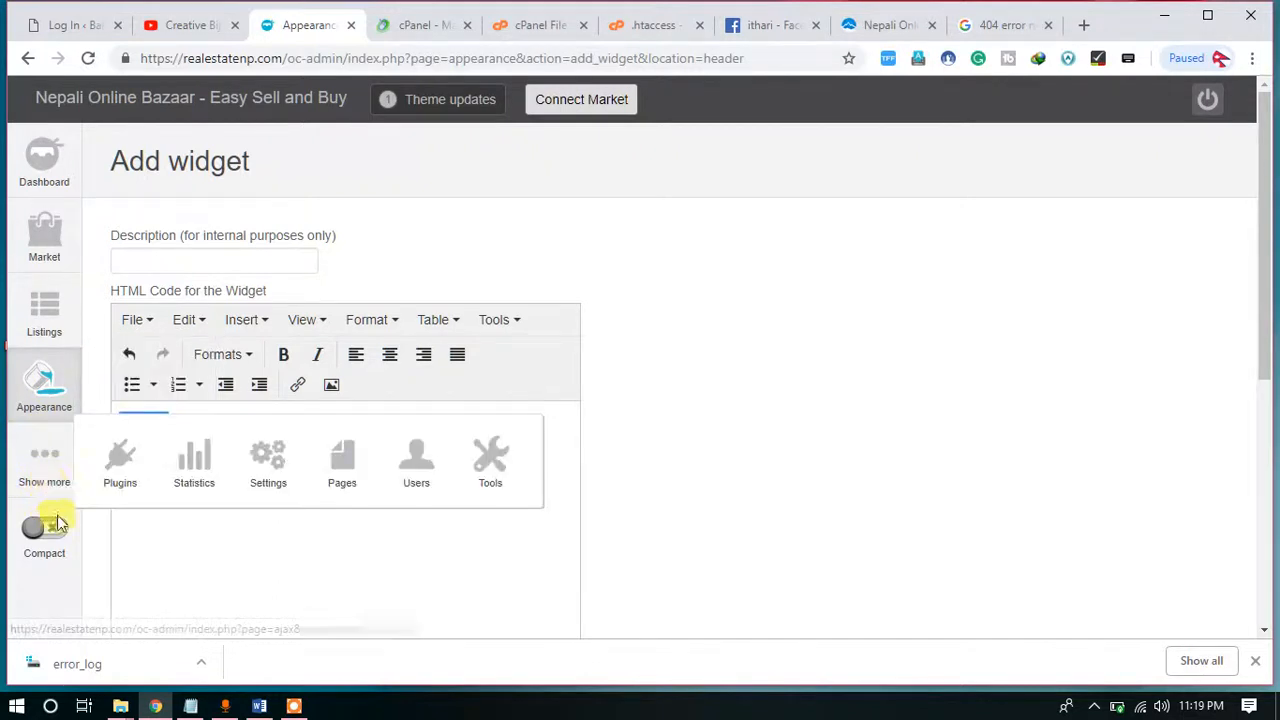
mouse_move(45, 392)
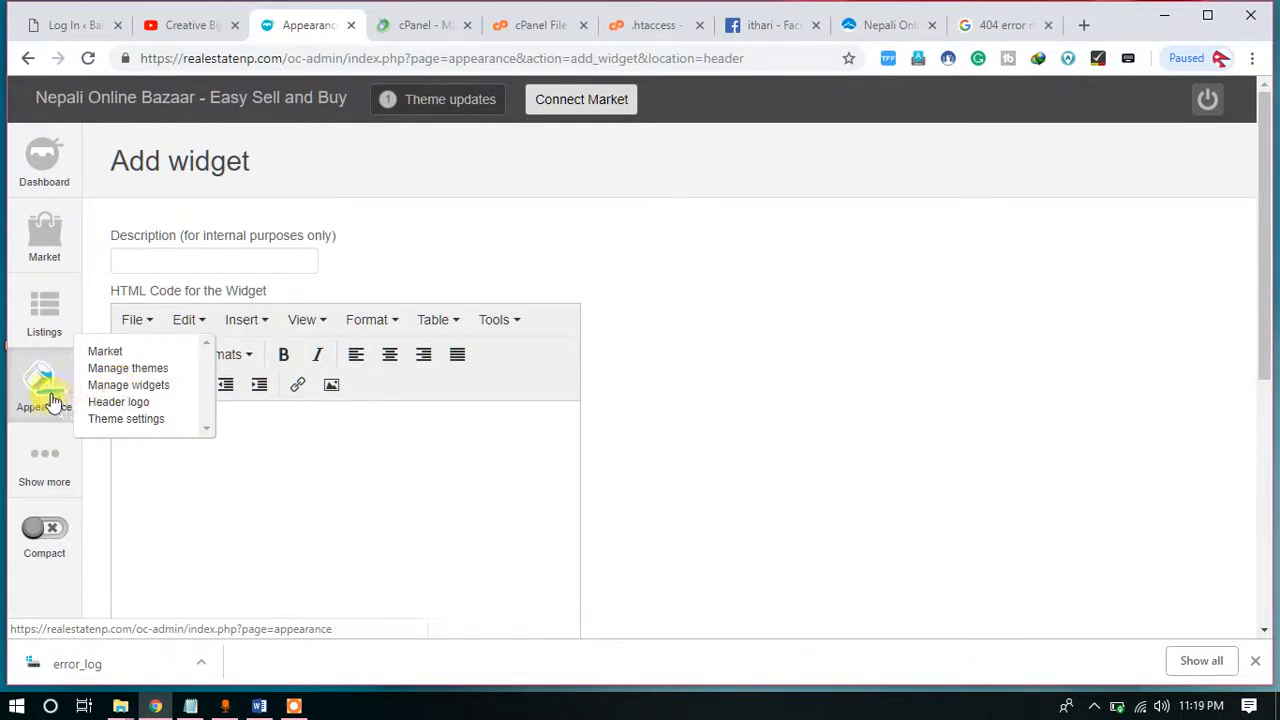
left_click(116, 388)
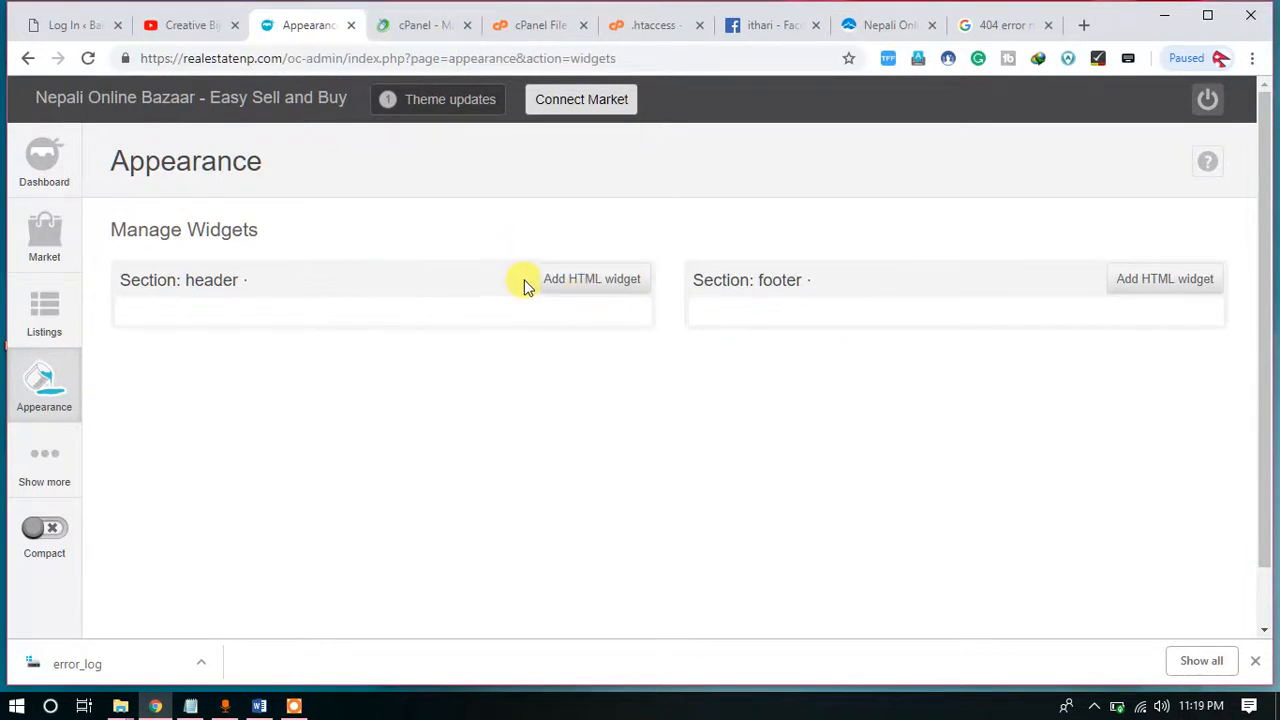
left_click(586, 283)
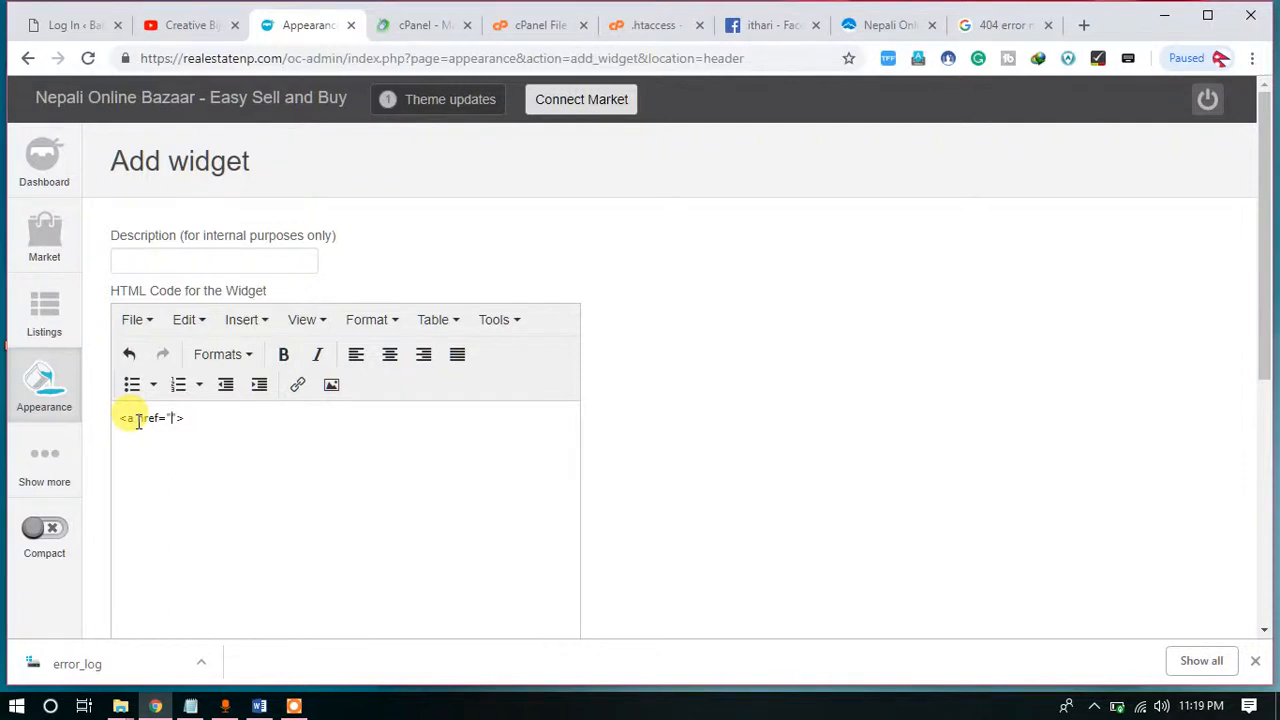
left_click(888, 25)
left_click(268, 58)
key("ctrl+c")
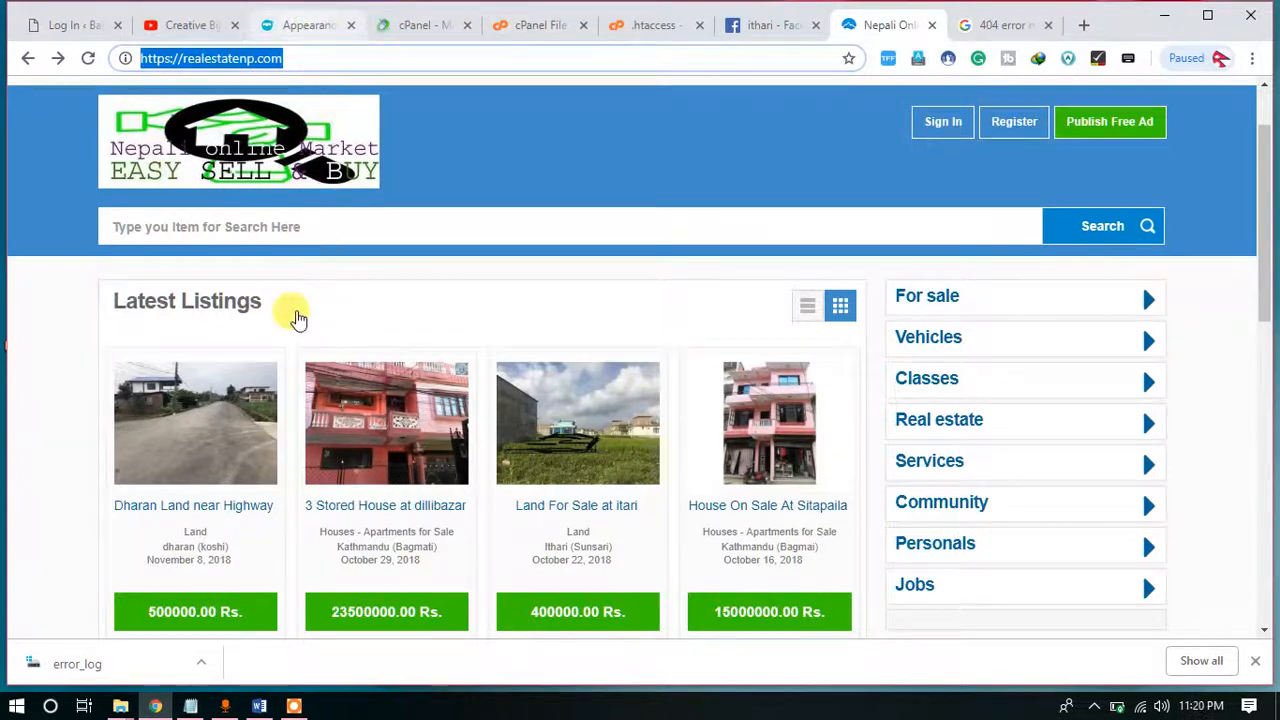
left_click(306, 25)
left_click(174, 418)
key("ctrl+v")
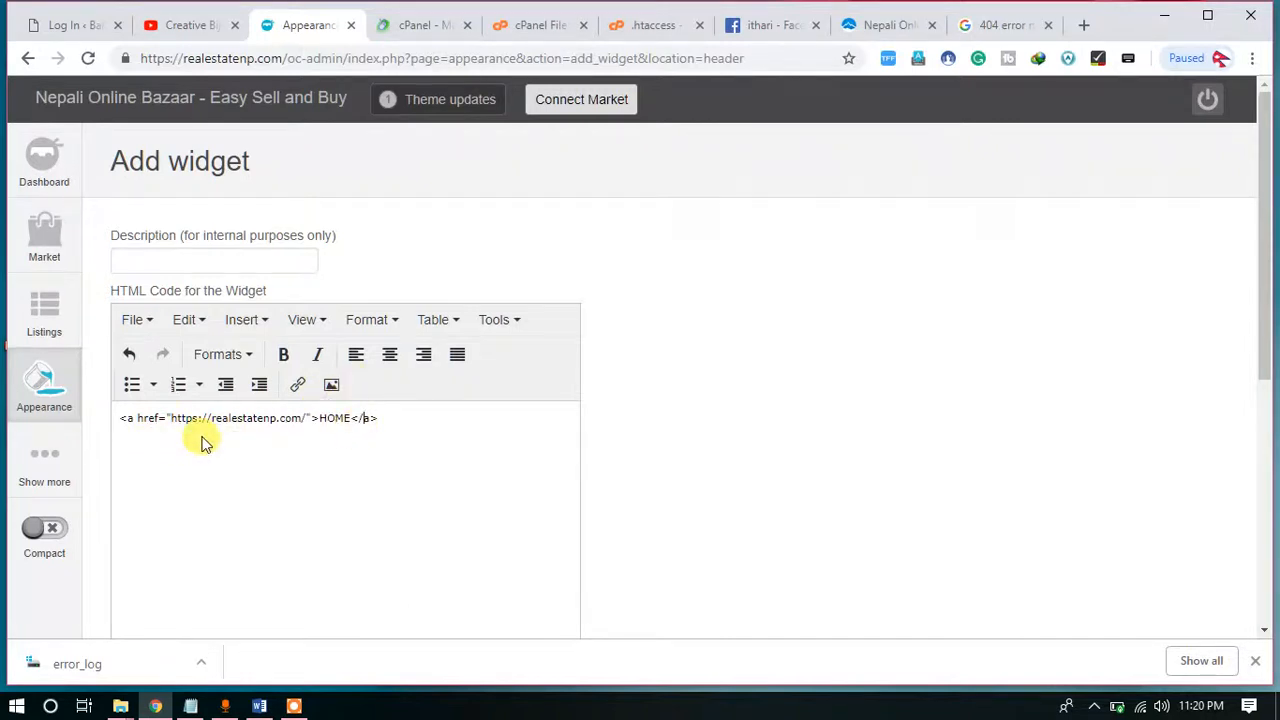
Give the header widget the description HOME and add it to the site.
scroll(210, 455, "down", 5)
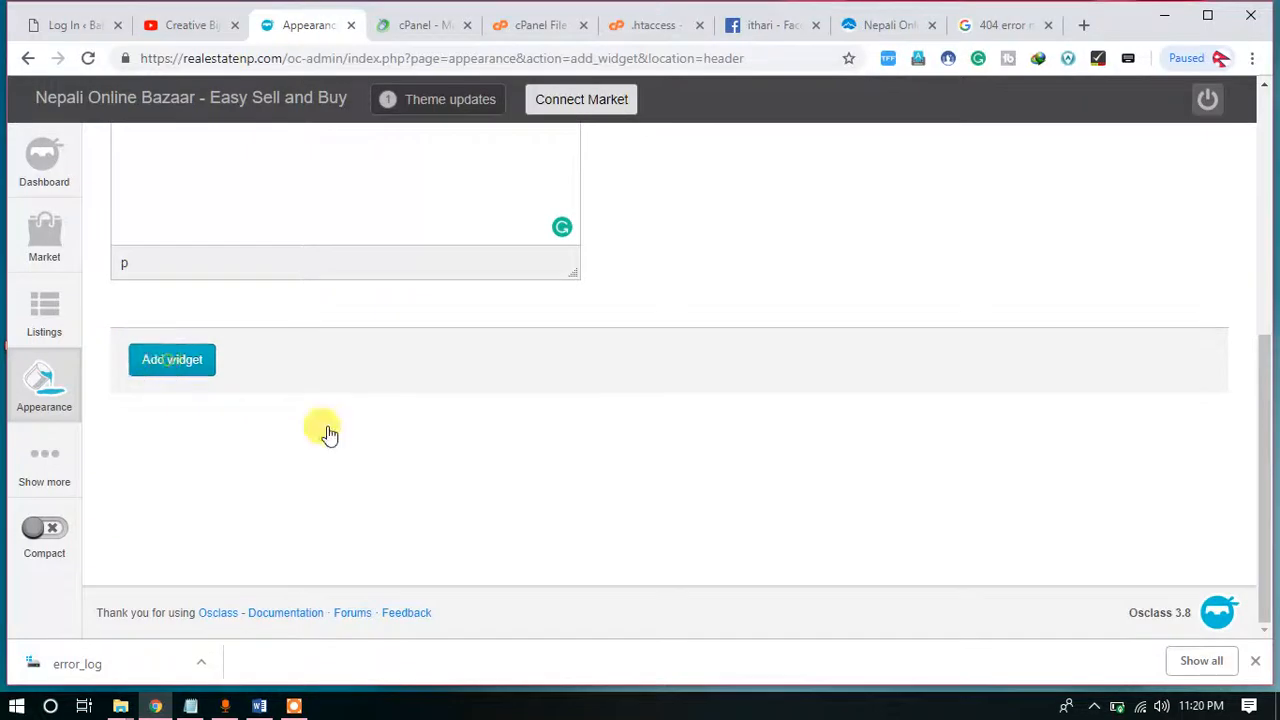
left_click(170, 362)
left_click(201, 266)
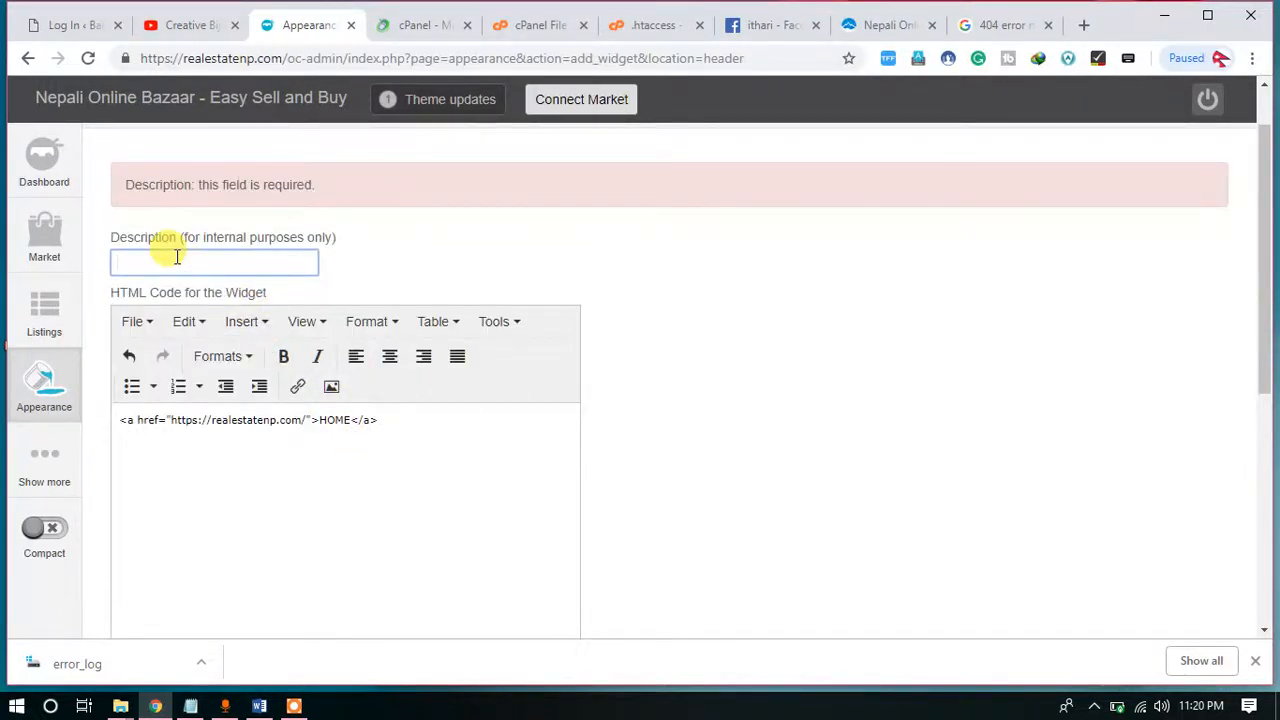
type("HOME")
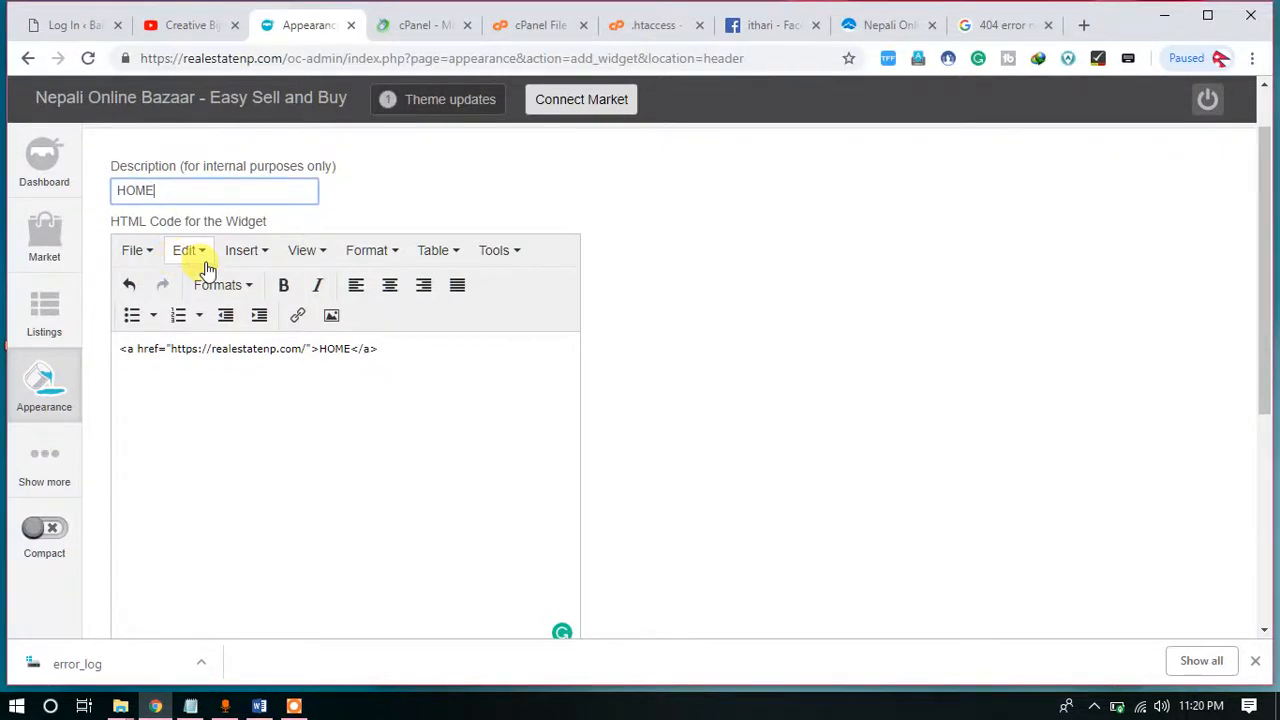
scroll(286, 314, "up", 1)
scroll(303, 367, "down", 5)
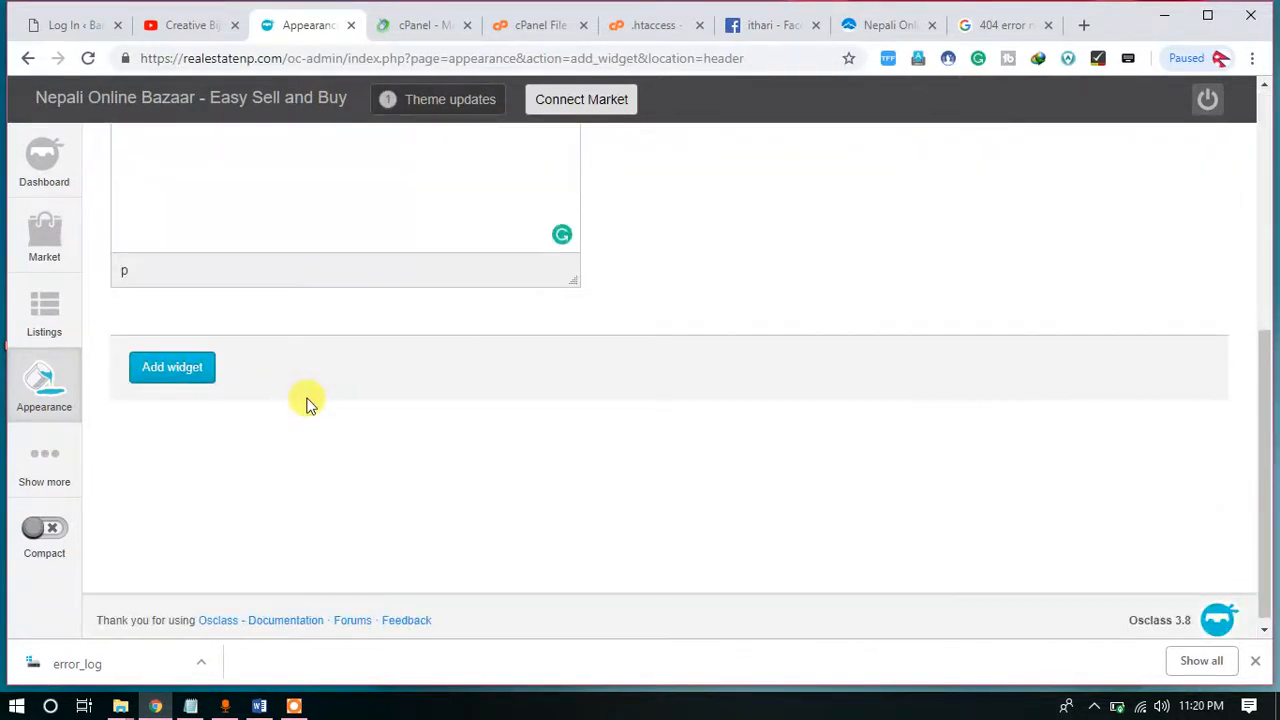
left_click(172, 359)
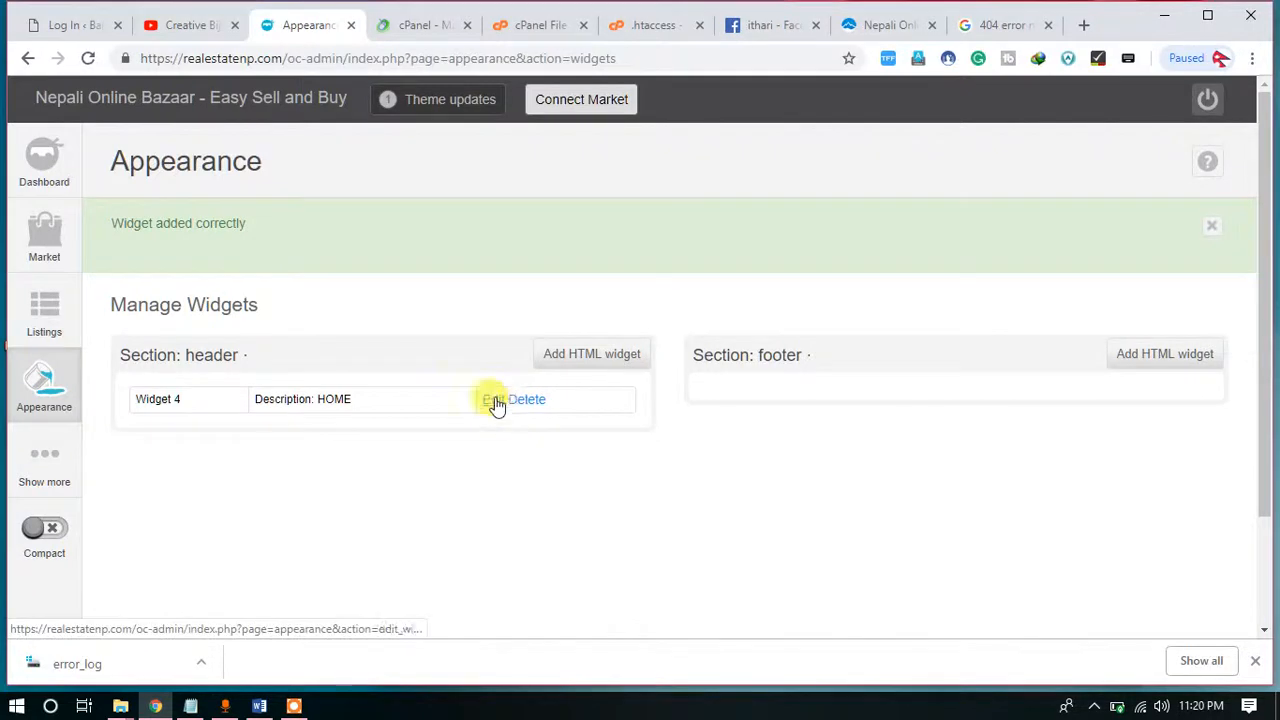
Reload the public home page and check how the new header widget is displayed.
left_click(880, 25)
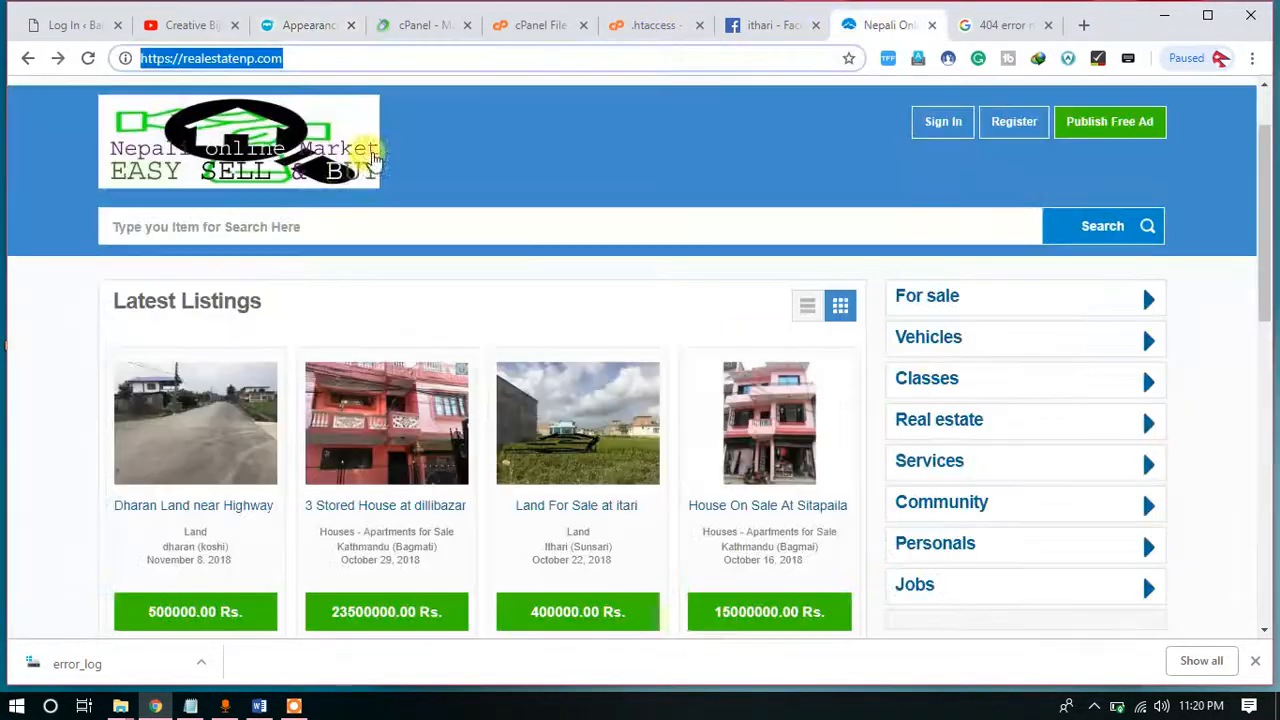
left_click(88, 58)
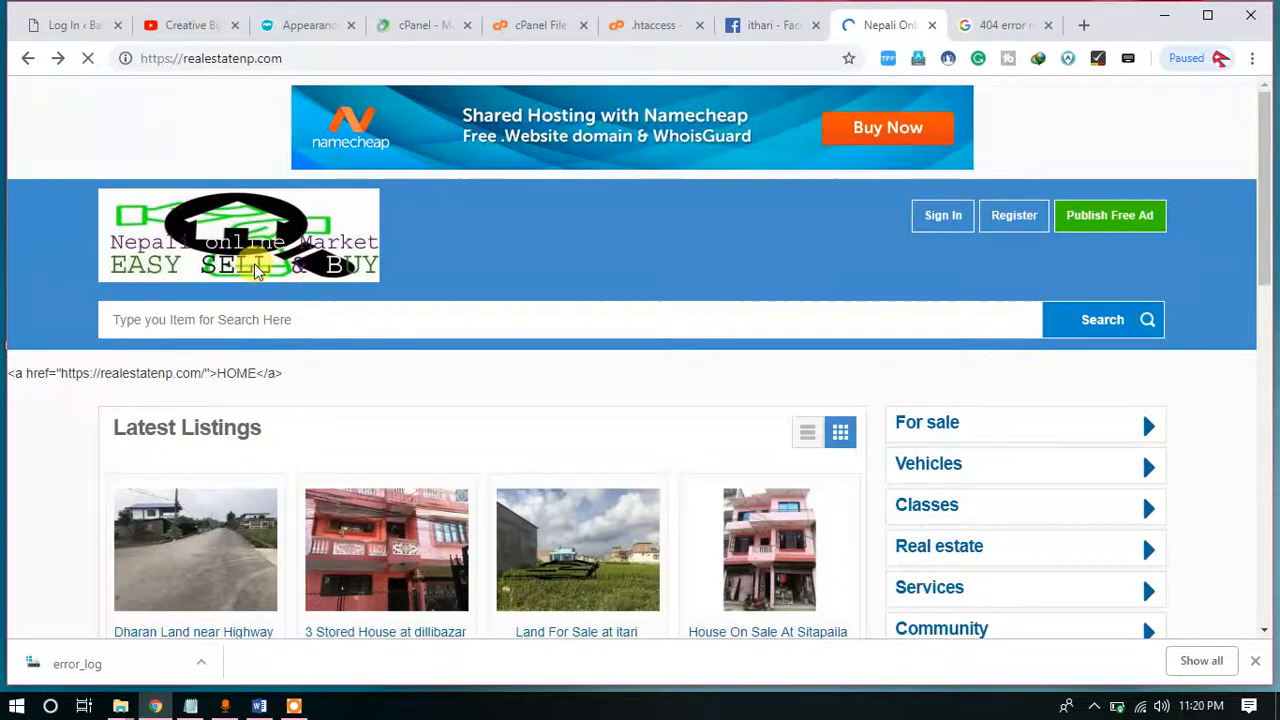
scroll(160, 350, "down", 1)
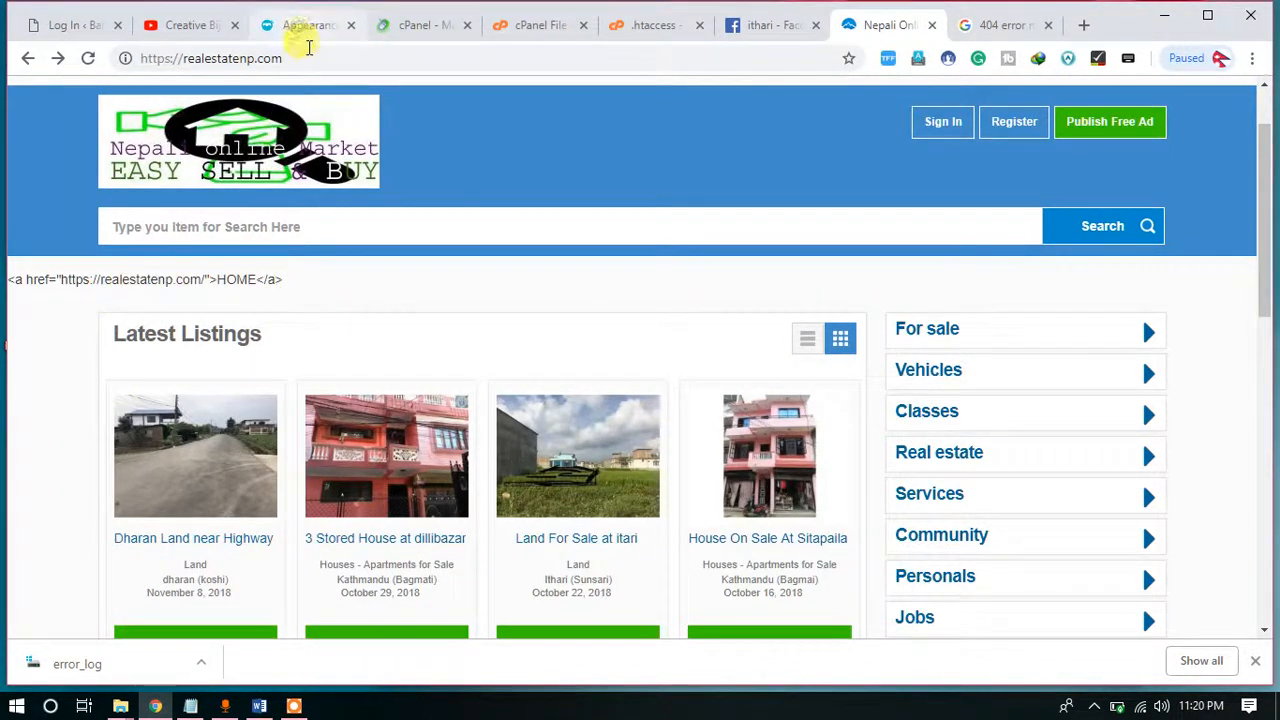
Open the header's HOME widget for editing and save it again with HOME as a rendered link.
left_click(299, 40)
left_click(490, 402)
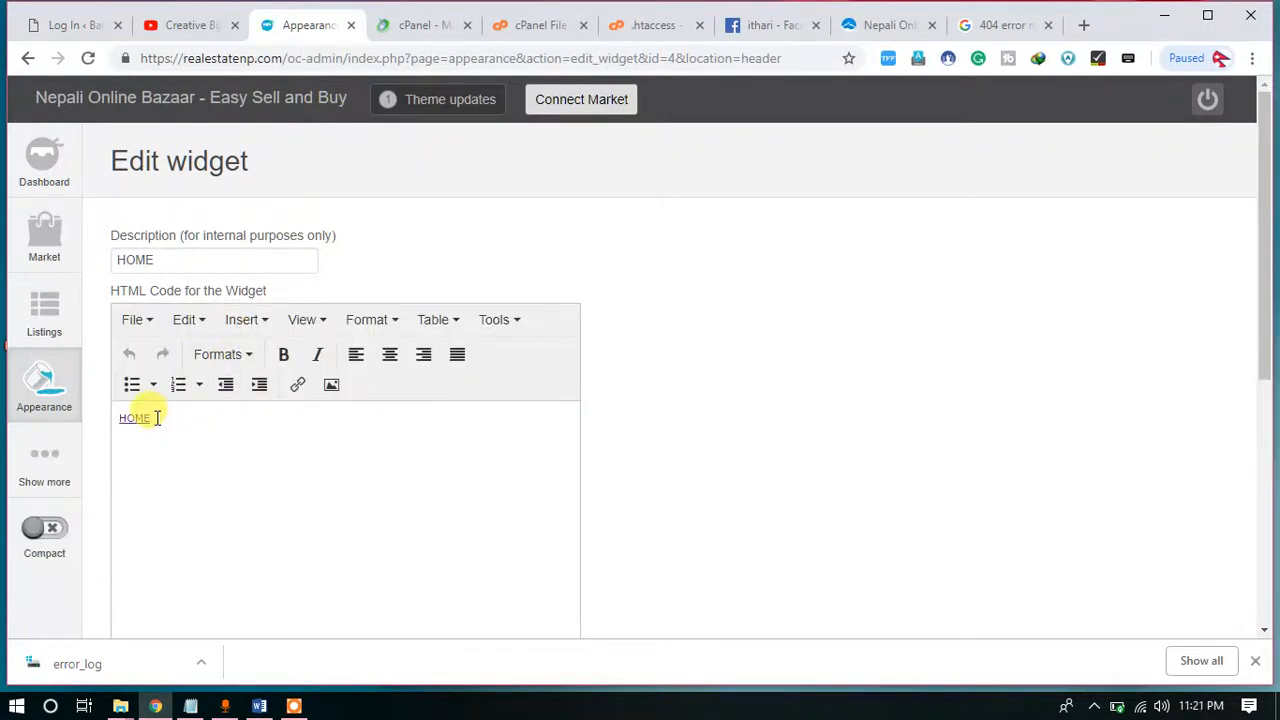
scroll(157, 418, "down", 1)
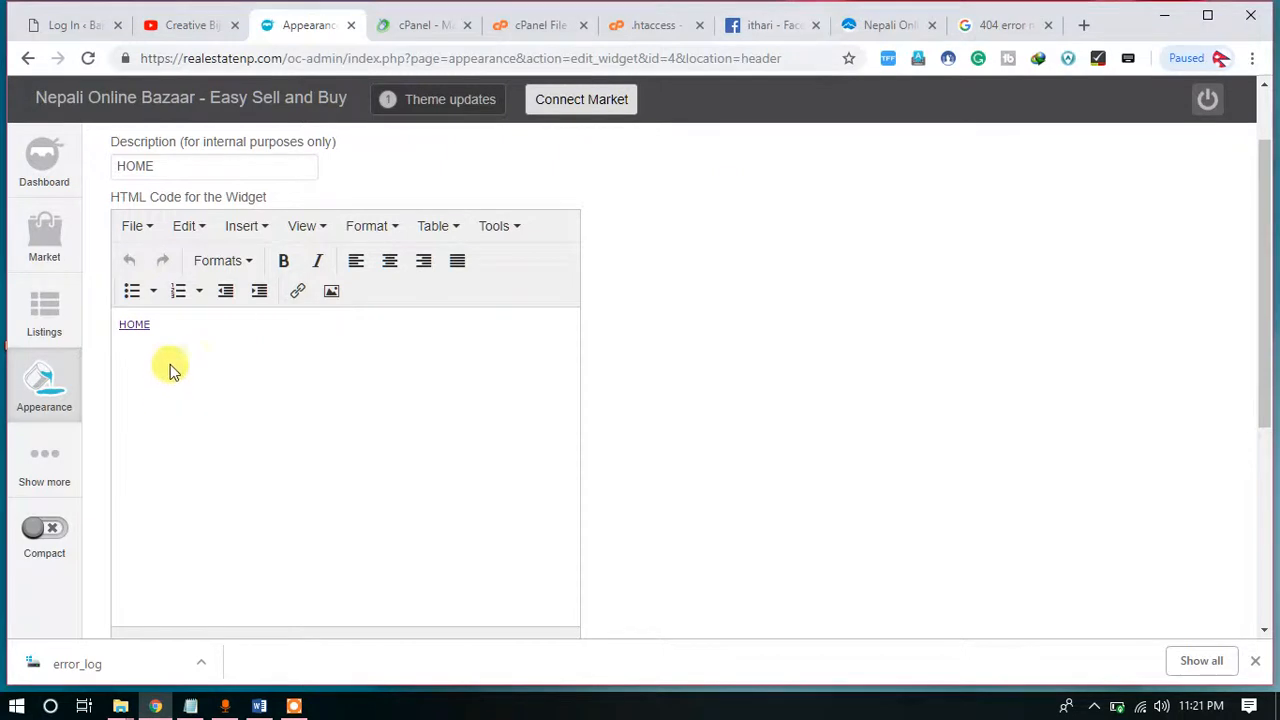
scroll(229, 406, "down", 2)
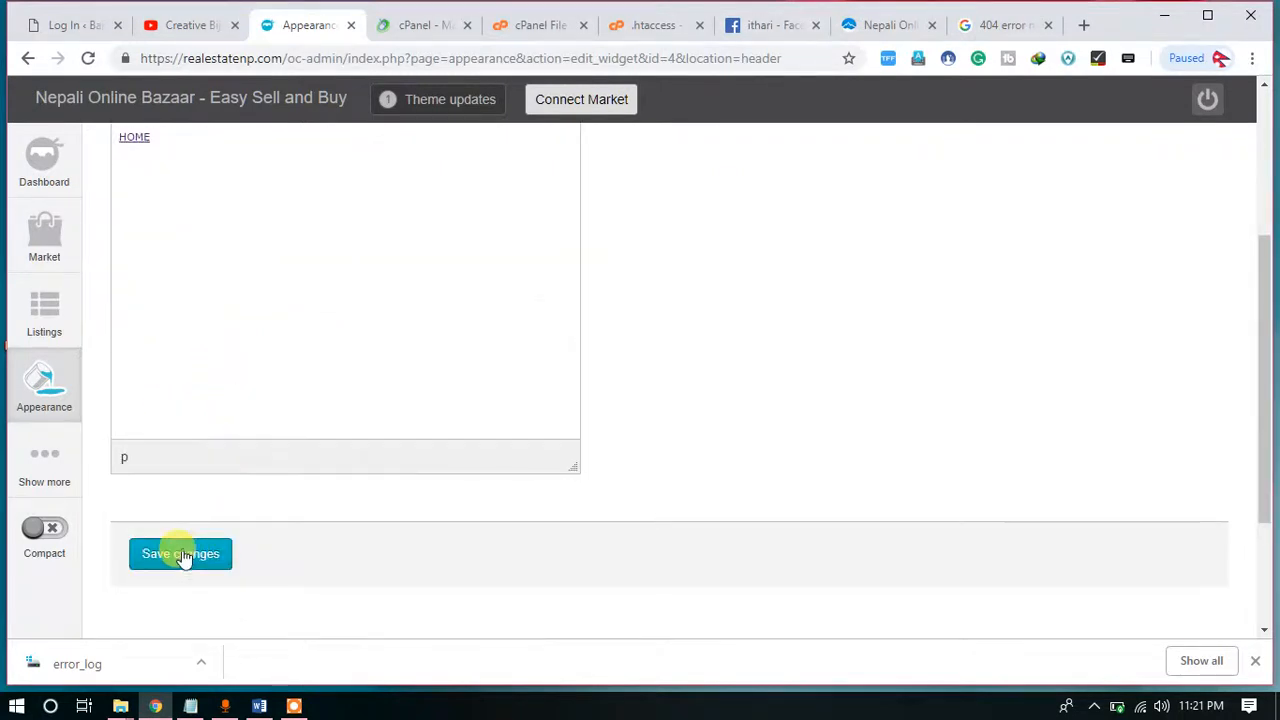
left_click(180, 554)
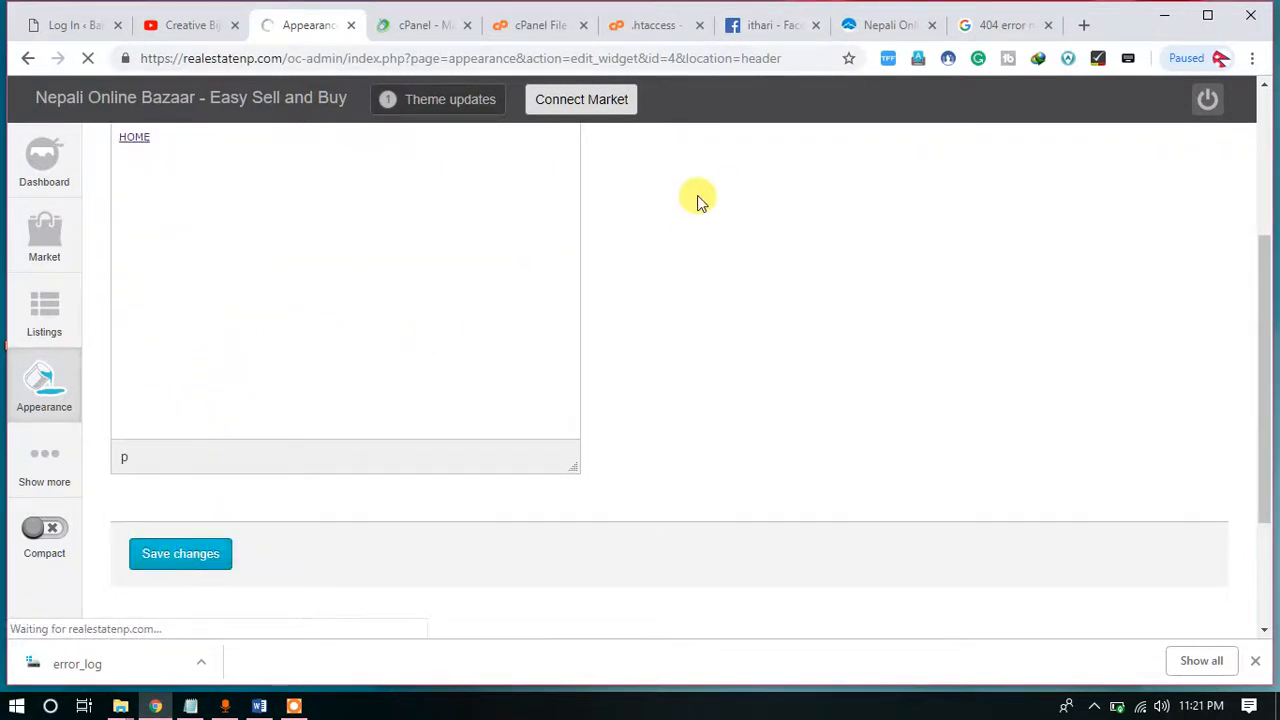
Reload the public home page and open the House On Sale At Sitapaila listing to check the HOME link.
left_click(878, 24)
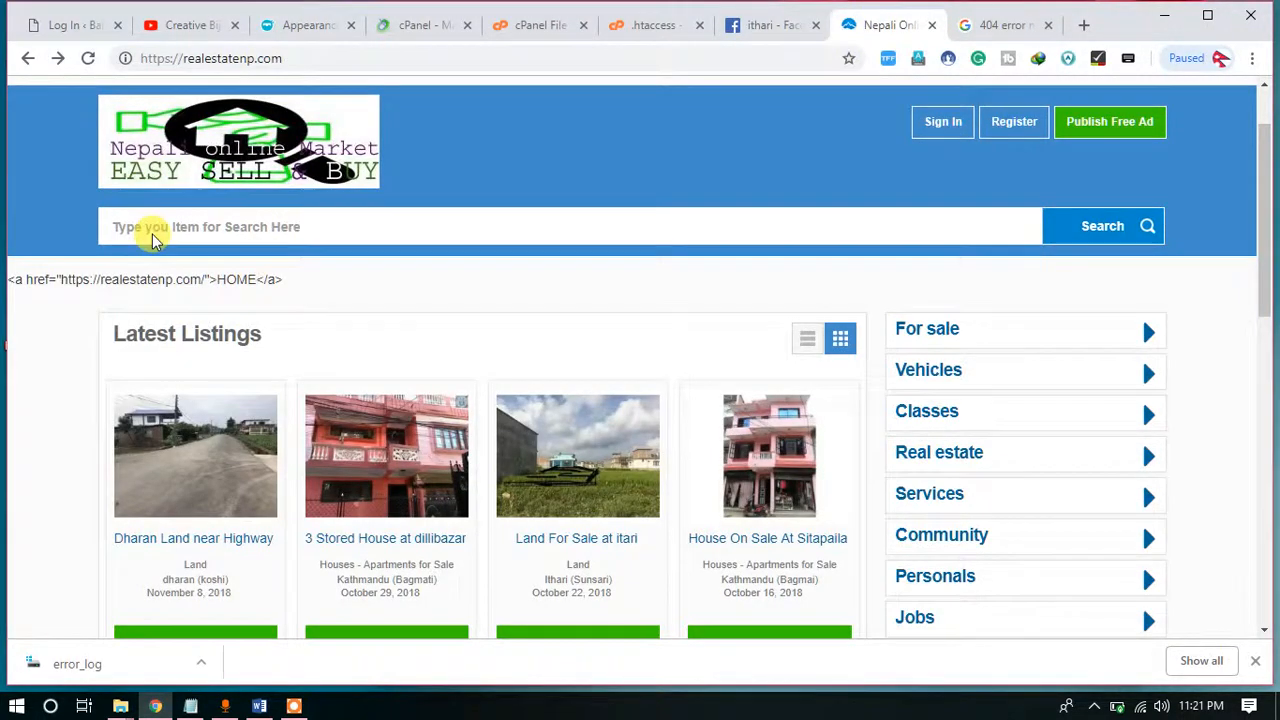
left_click(88, 58)
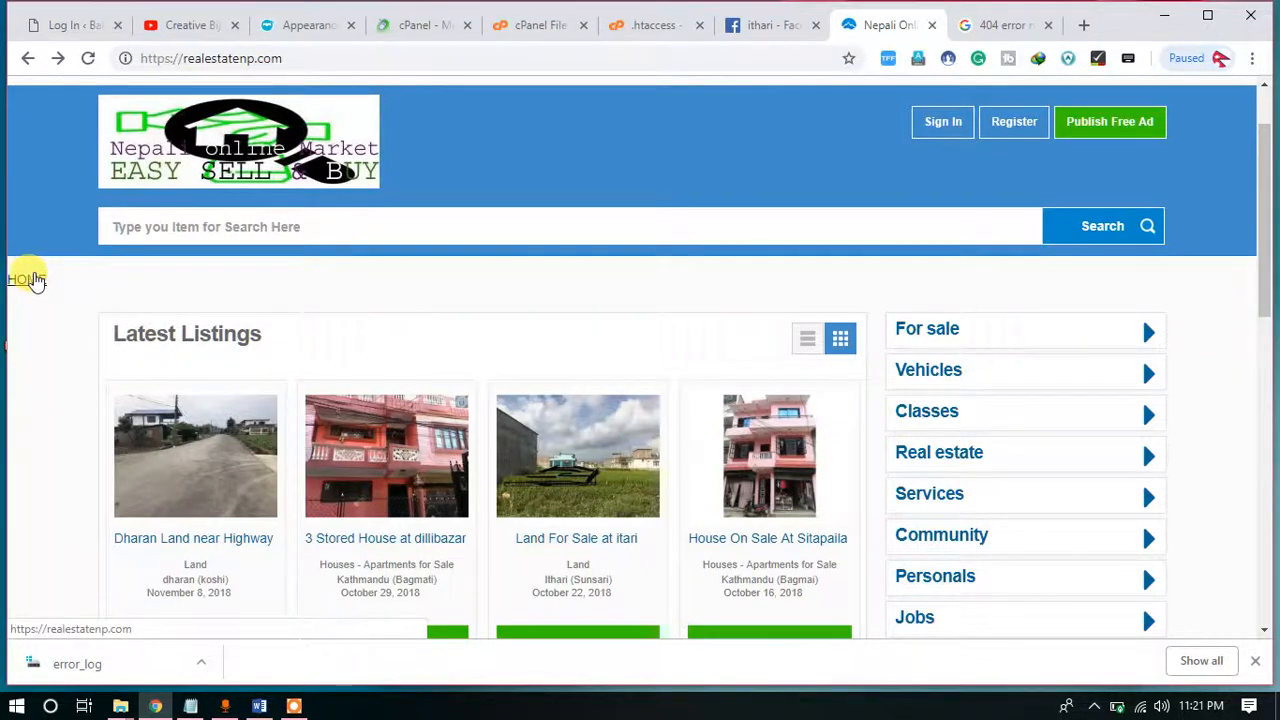
left_click(730, 466)
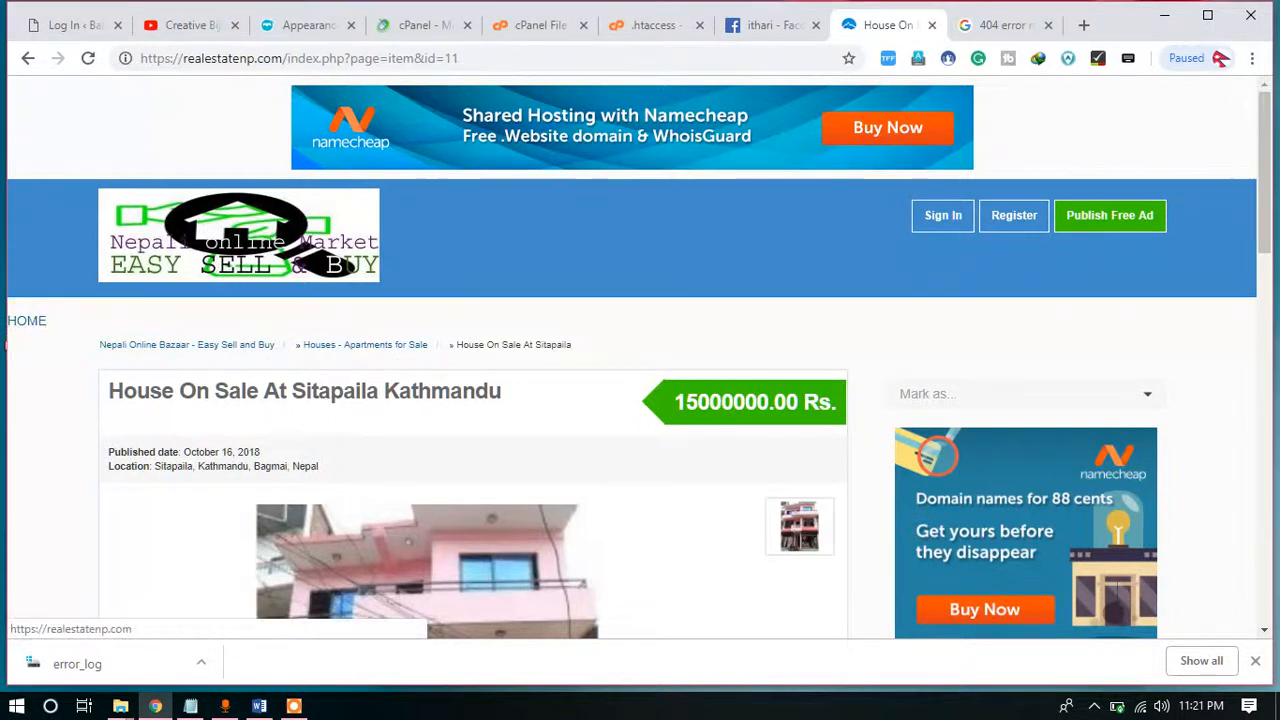
Test the HOME link on the listing page by following it to the public home page, and revisit the admin widget list.
left_click(28, 323)
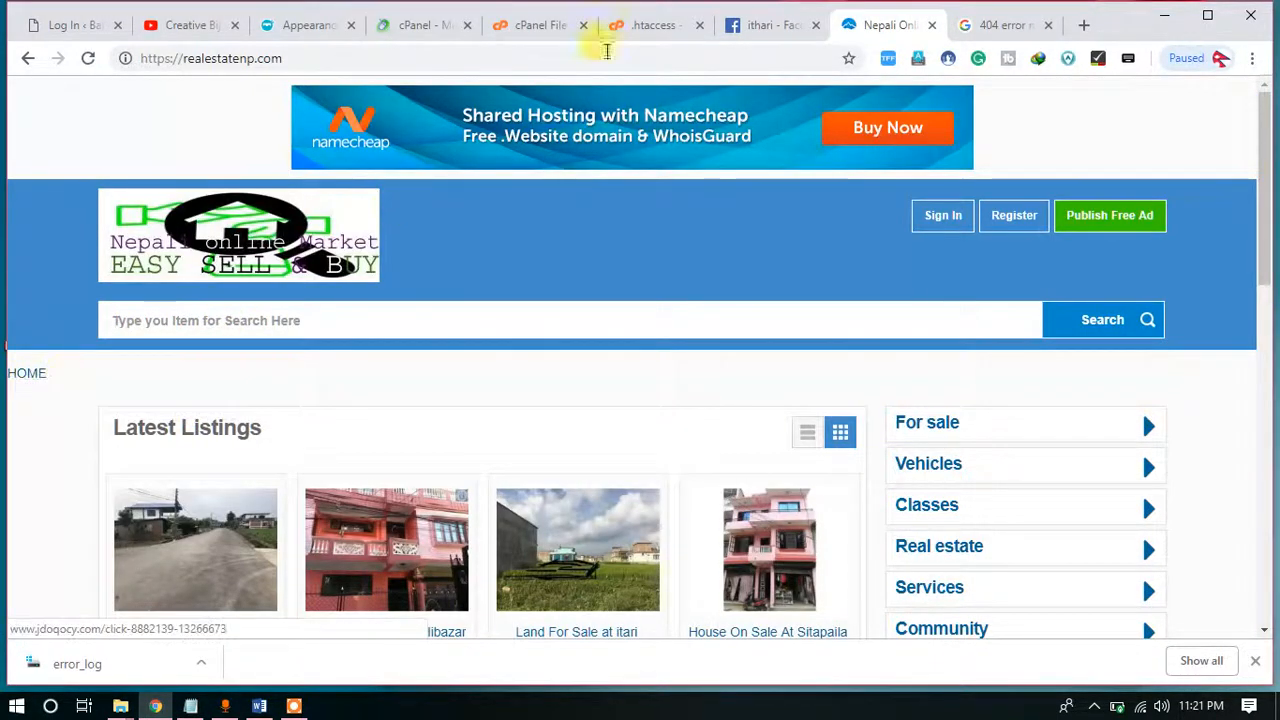
left_click(313, 28)
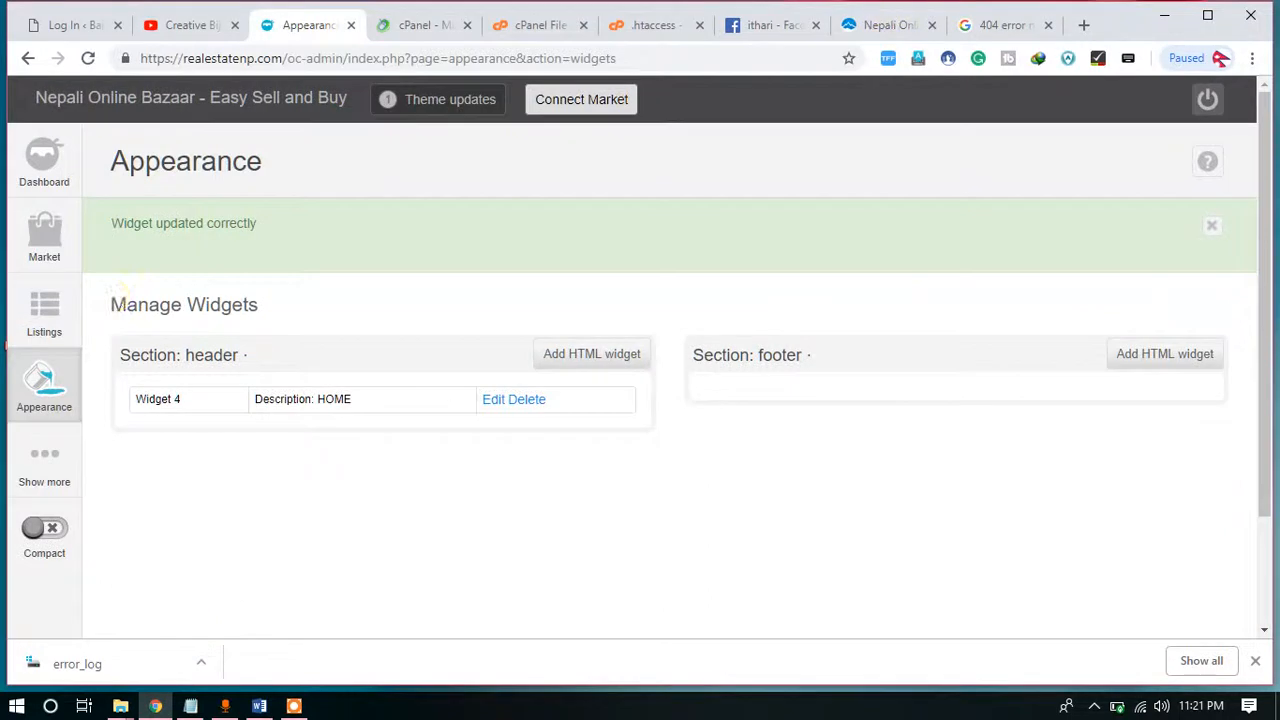
left_click(889, 28)
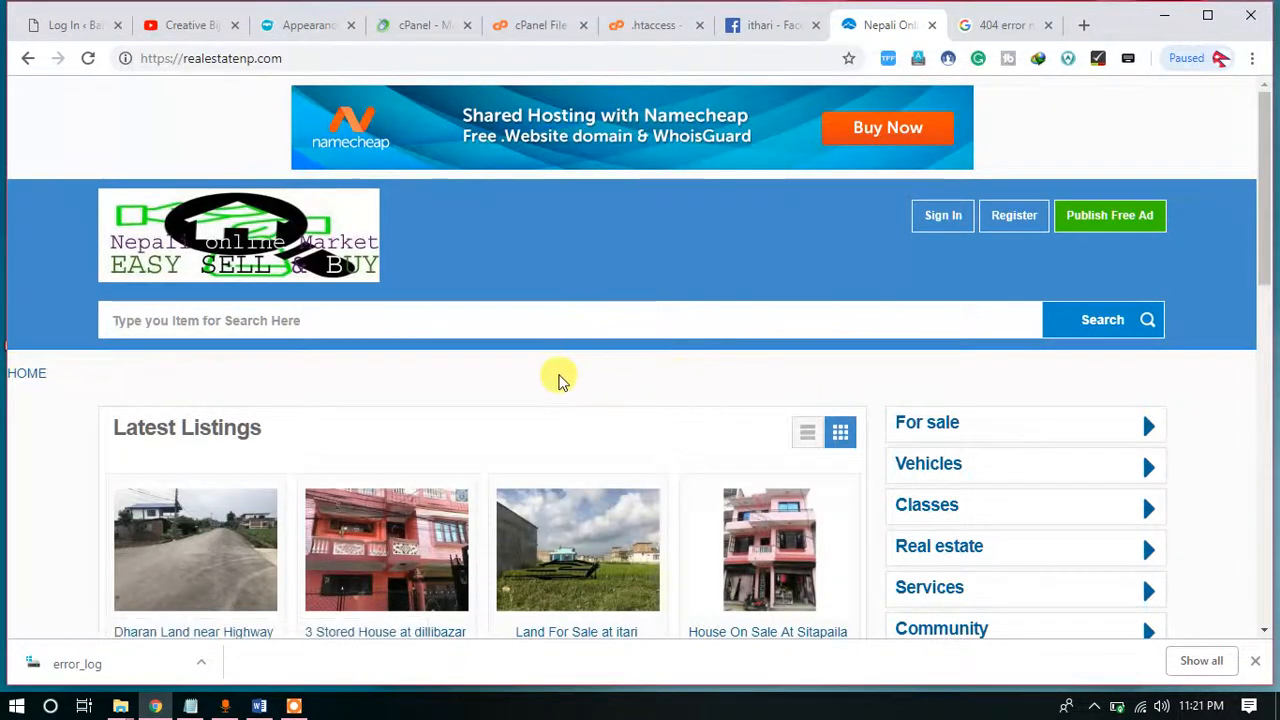
Open the header's HOME widget for editing and show its HTML source code.
left_click(326, 25)
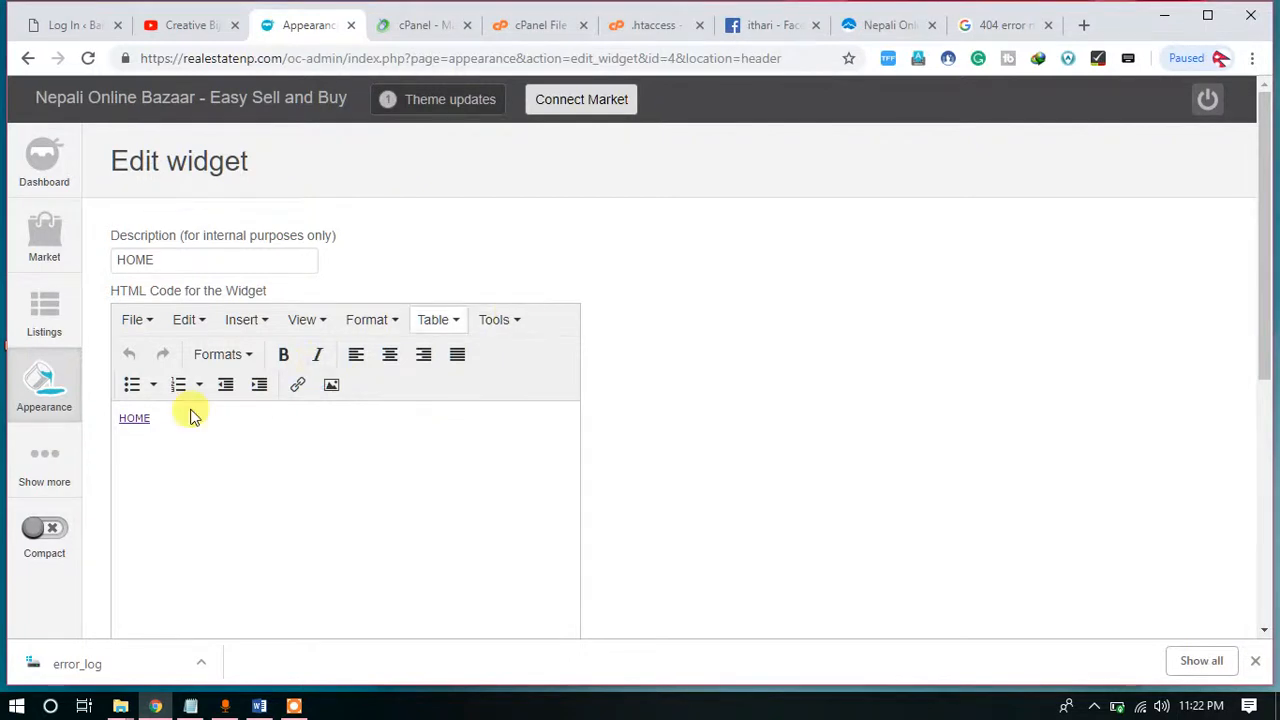
left_click(518, 321)
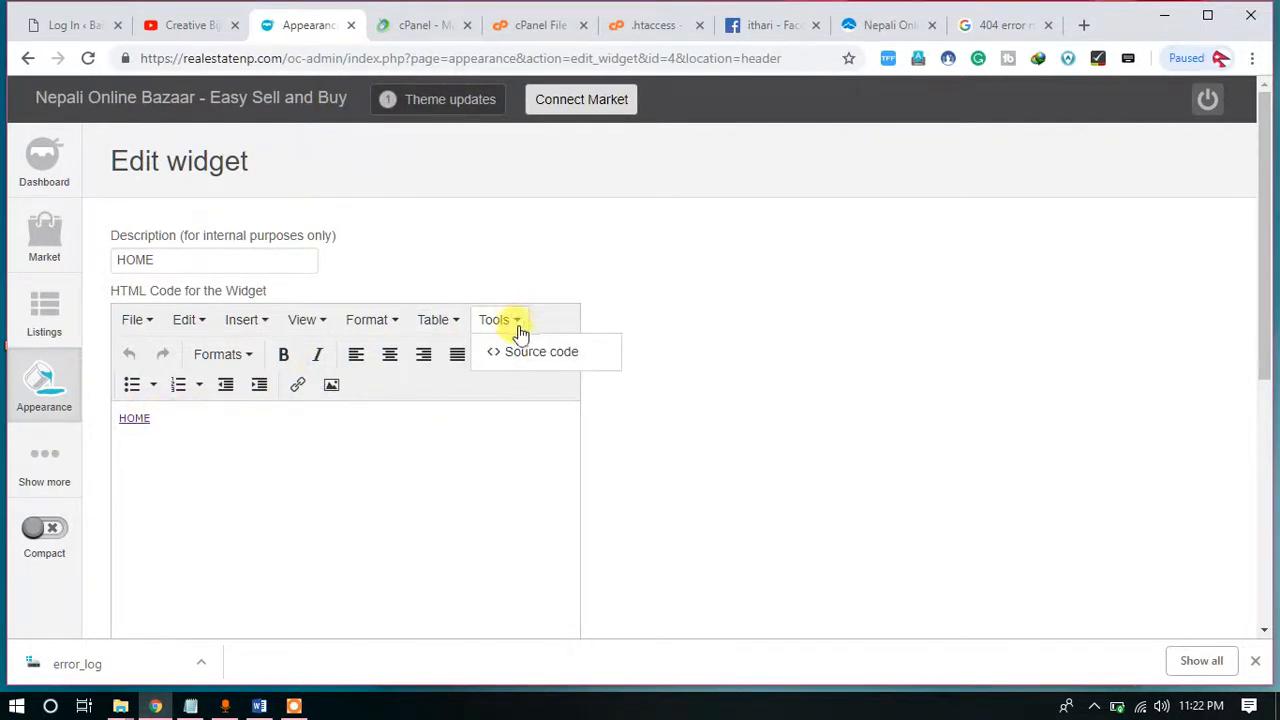
left_click(531, 352)
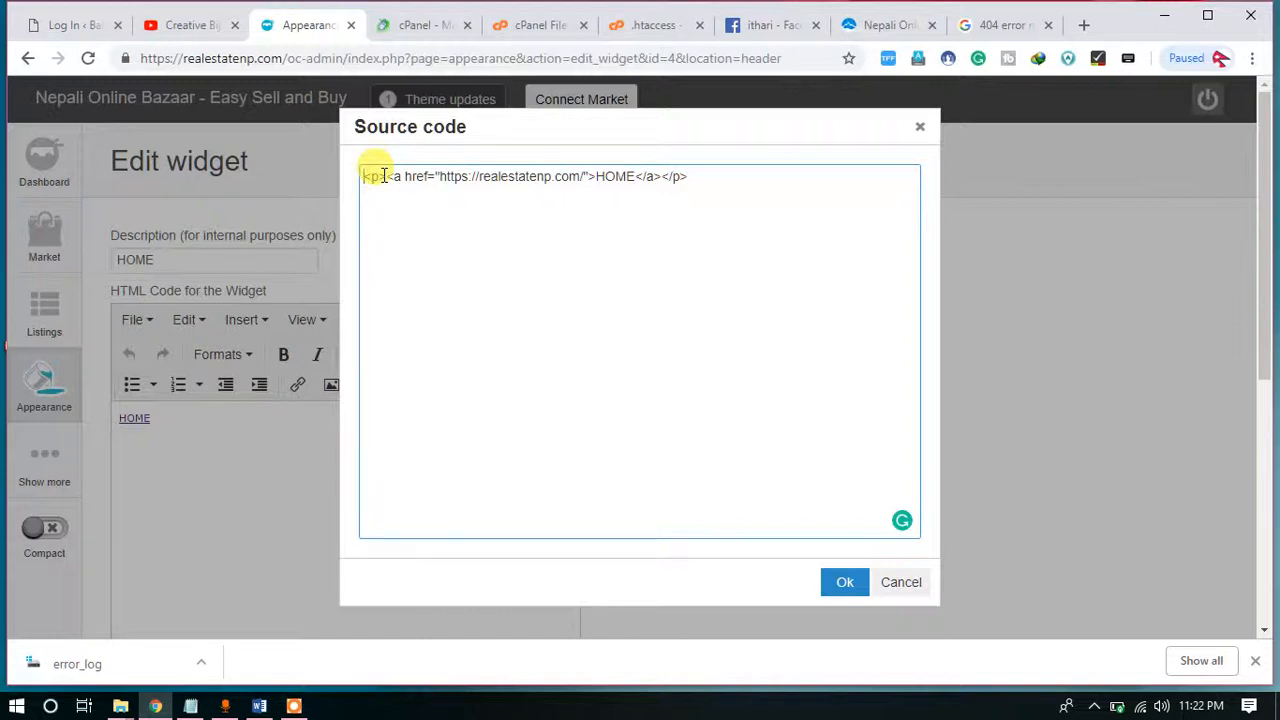
Insert a <Center> tag before the HOME link in the source code and another one right after it.
left_click(386, 177)
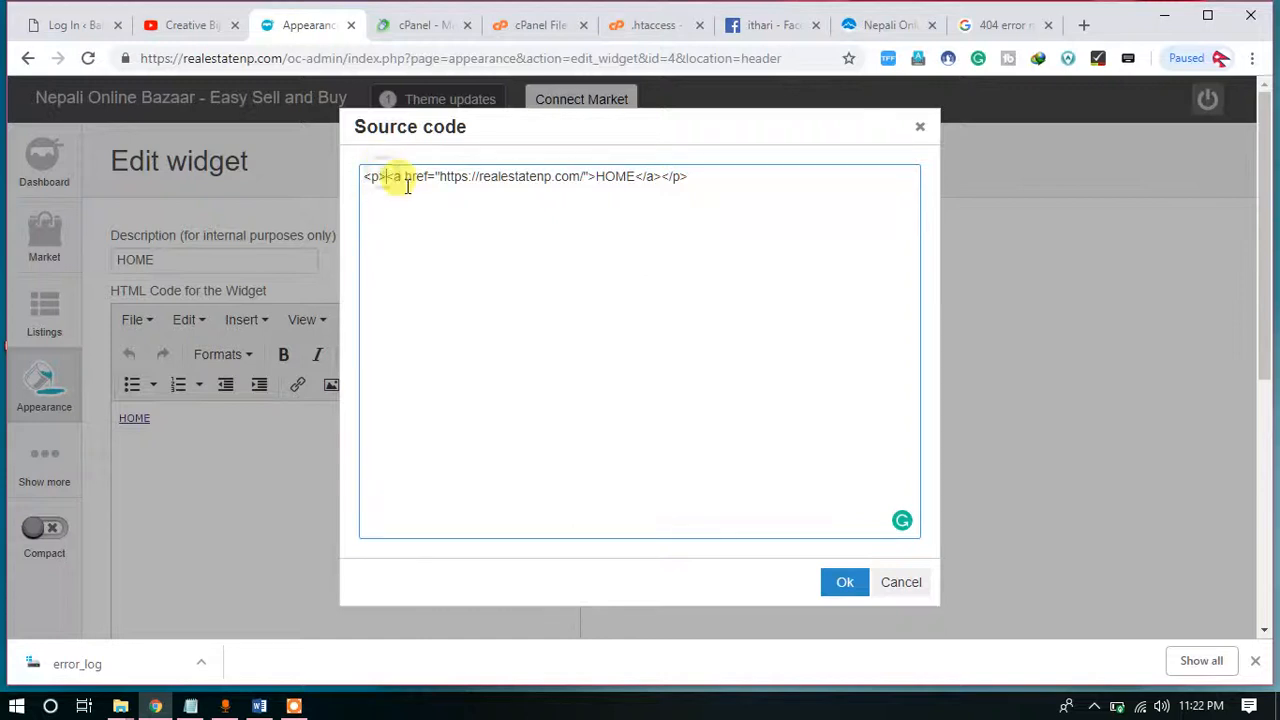
type("<>")
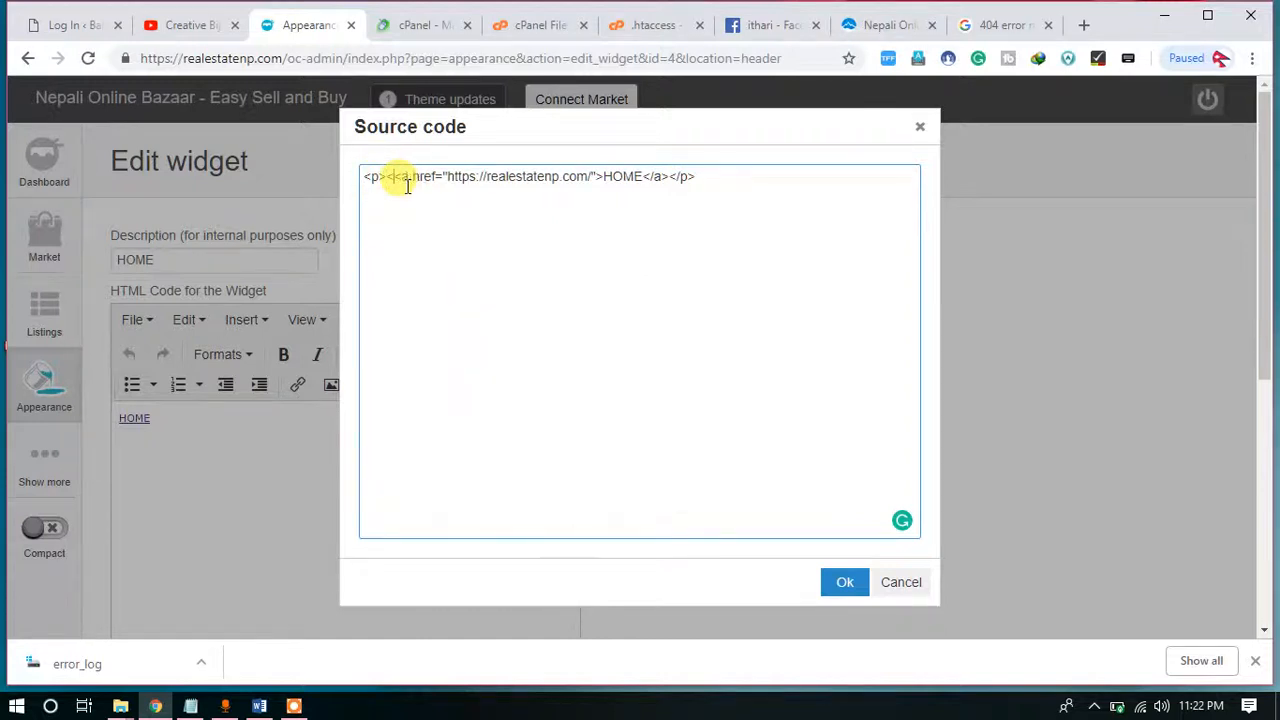
type("CENT")
key("BackSpace")
key("BackSpace")
key("BackSpace")
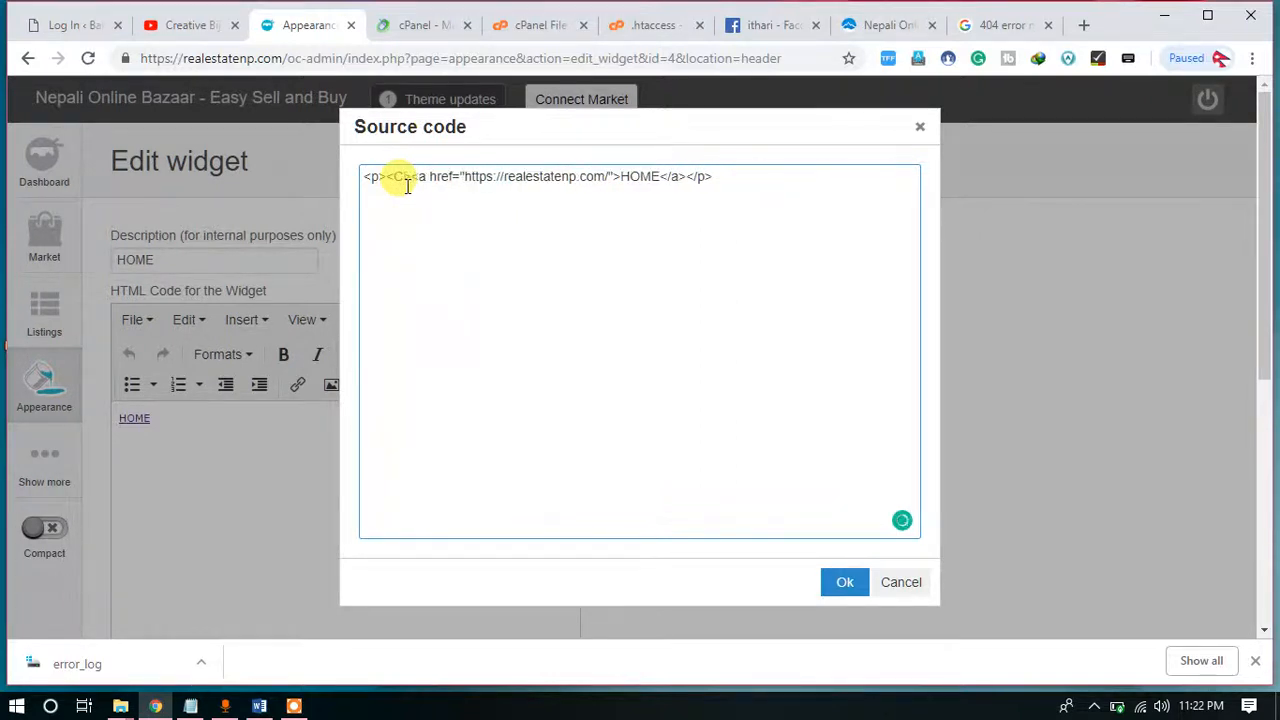
type("enter>")
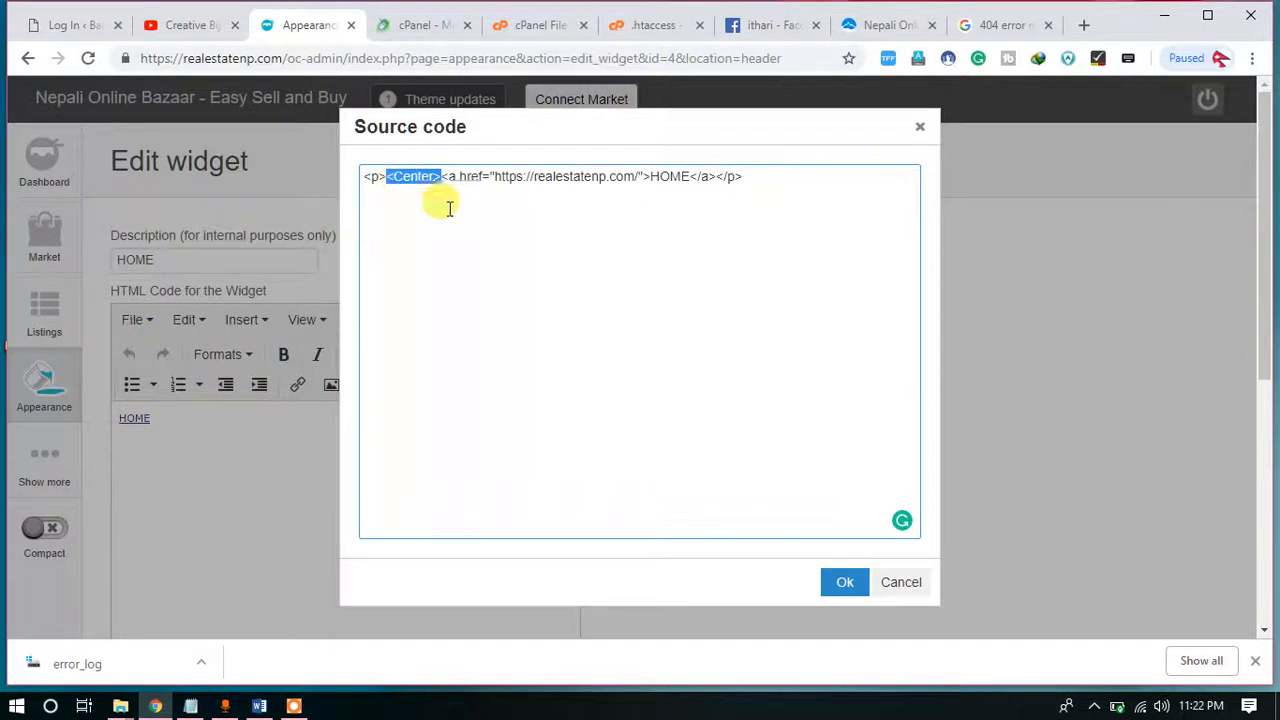
left_click(716, 178)
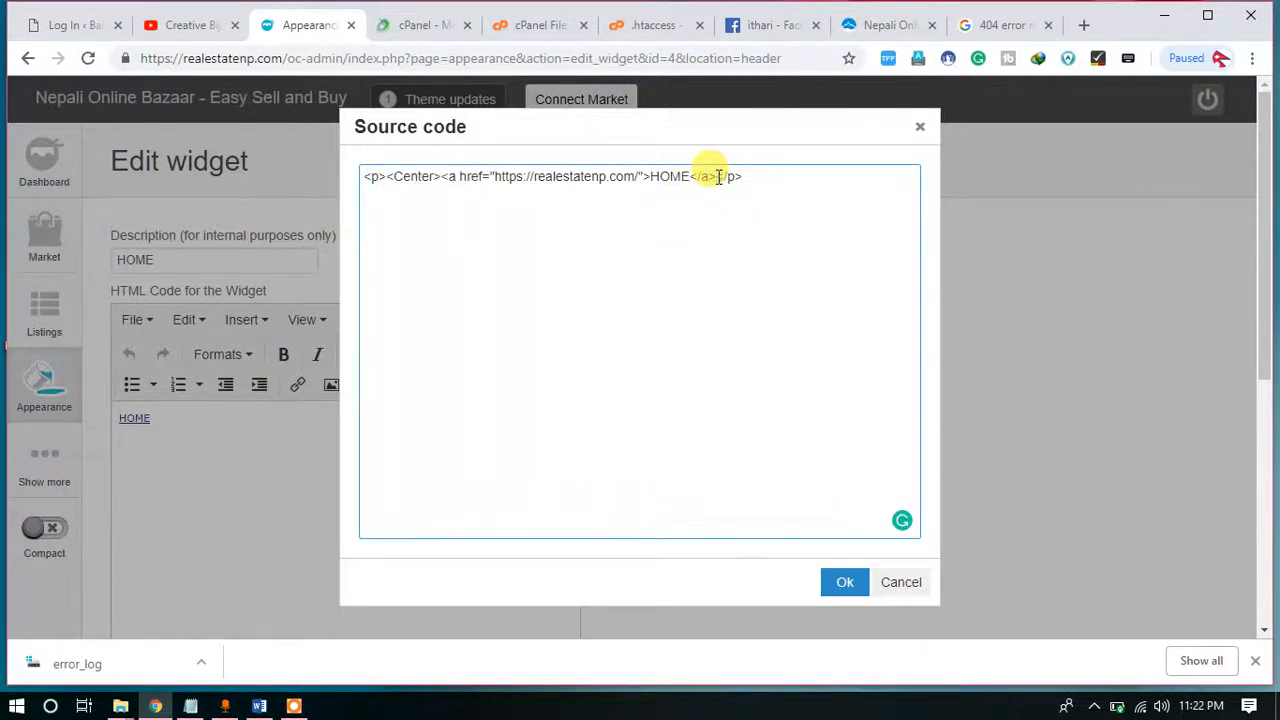
type("<Center>")
Insert a <button> tag between the opening Center tag and the HOME link, and another after the second Center tag.
left_click(440, 176)
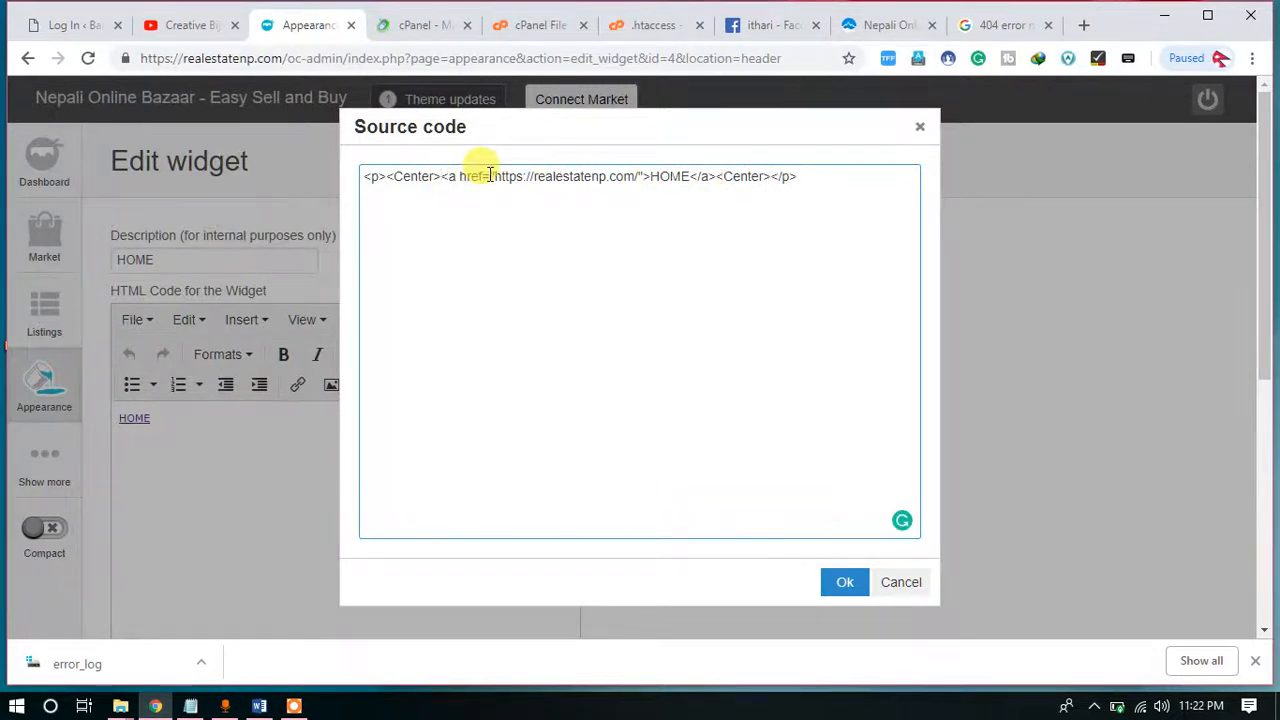
type("<Center><")
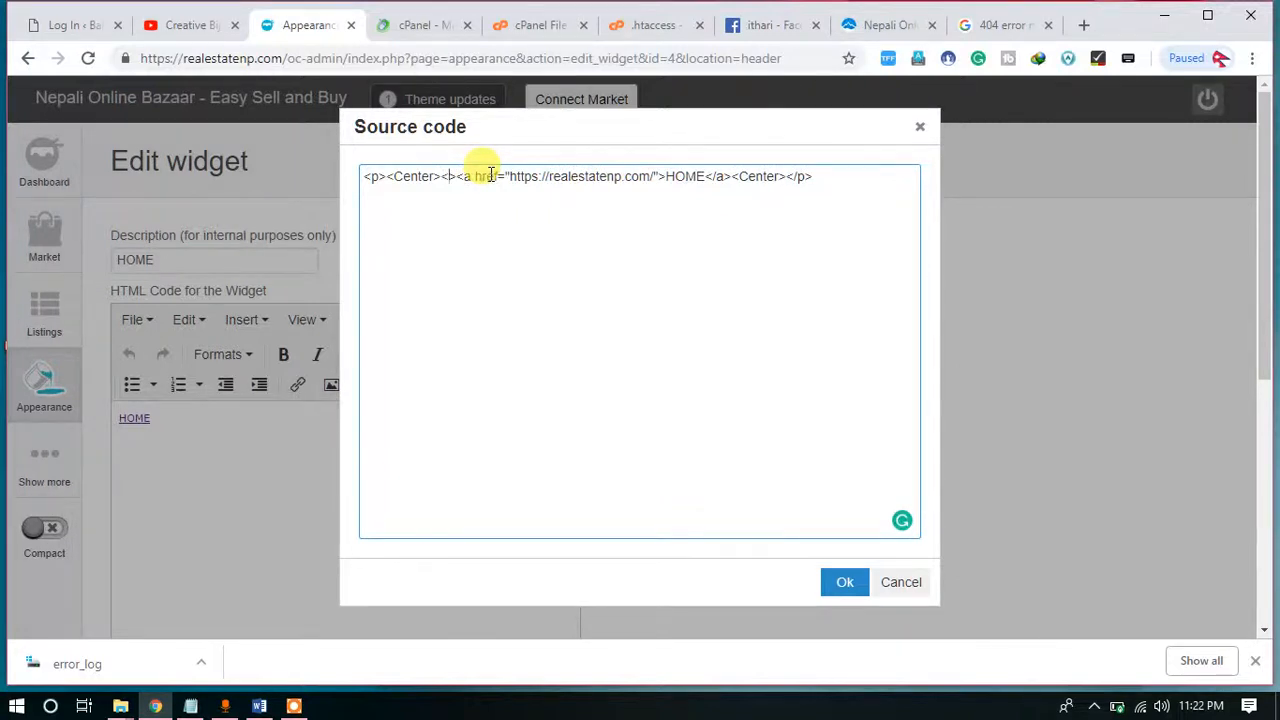
type("button>")
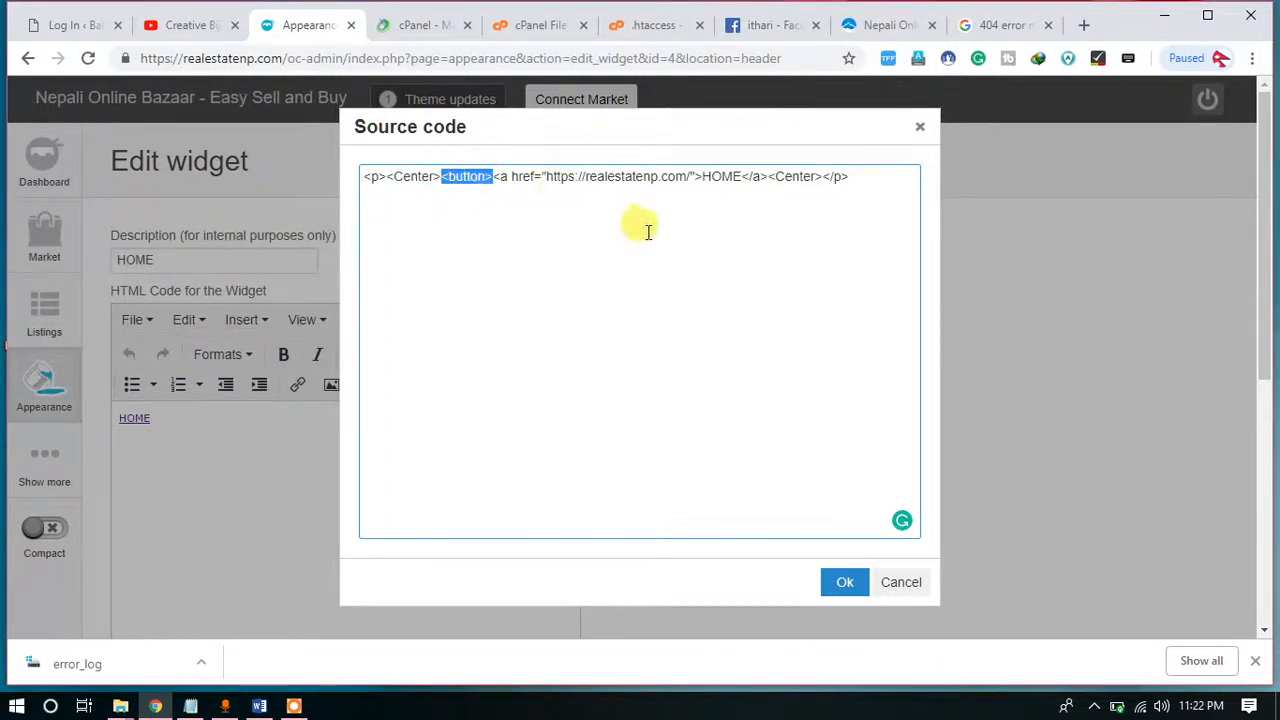
left_click(824, 176)
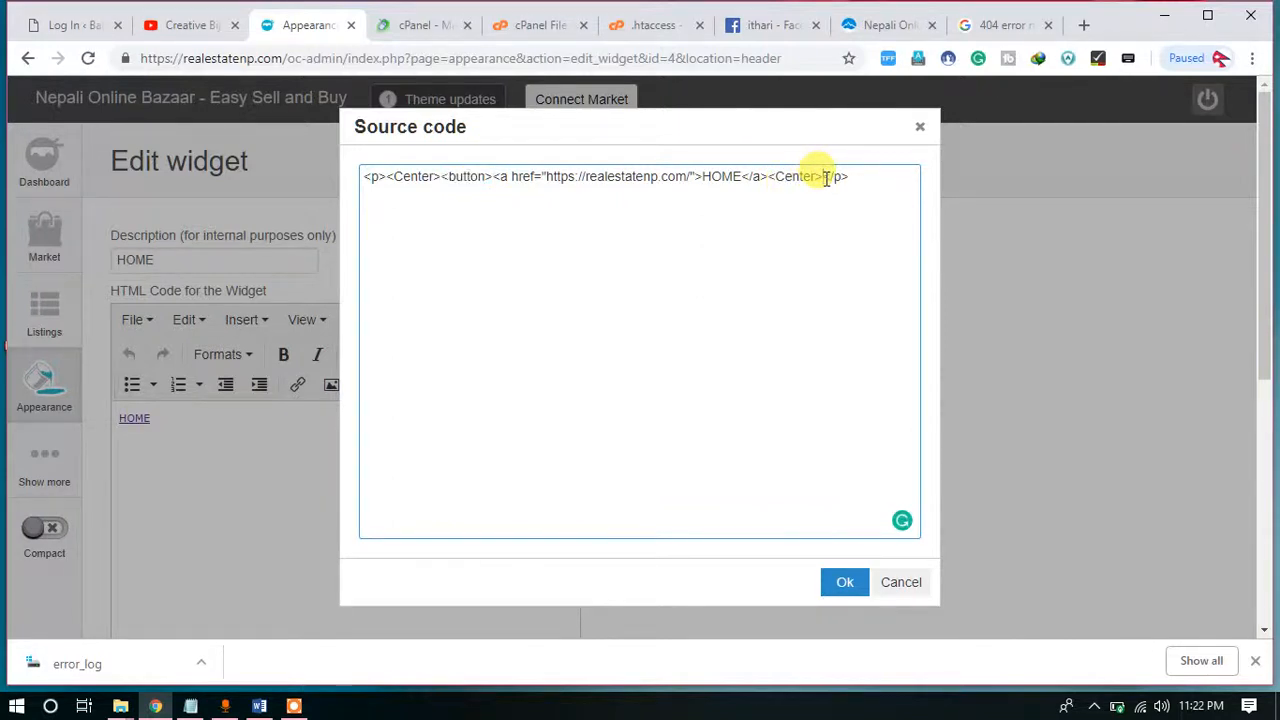
Turn the trailing Center and button tags into the closing tags </Center> and </button>.
left_click(776, 176)
type("/")
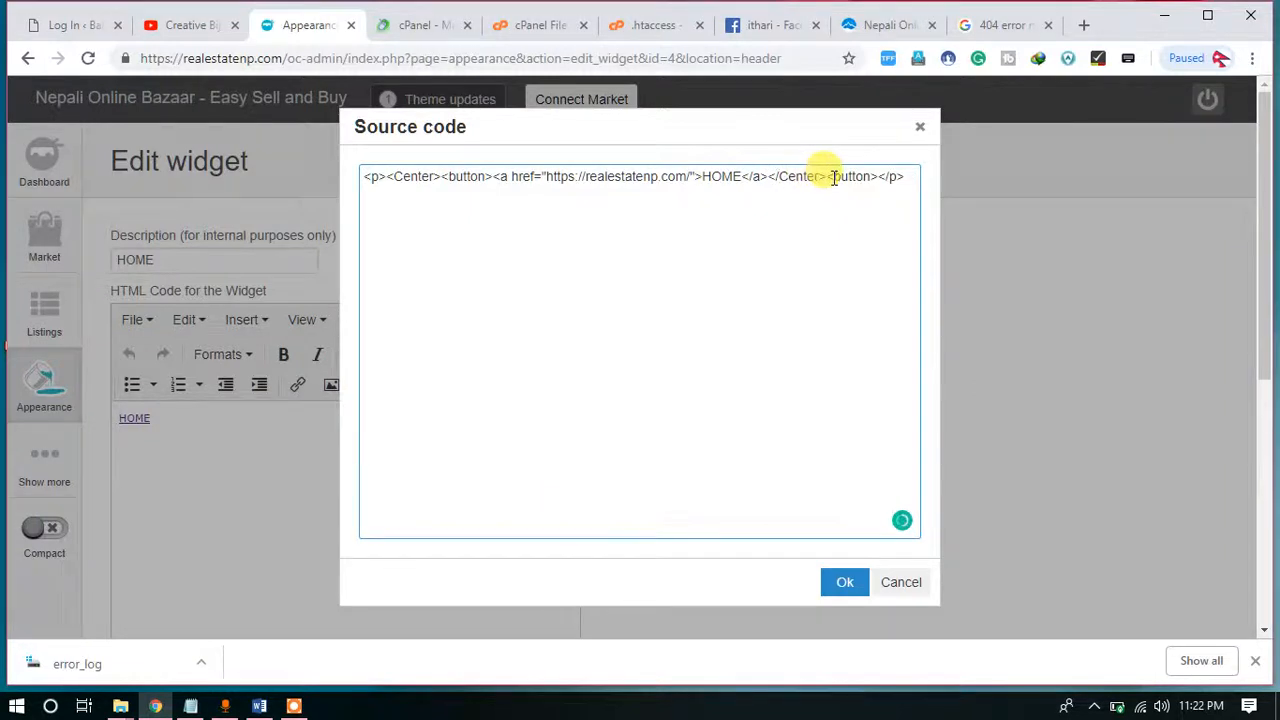
left_click(832, 177)
type("/")
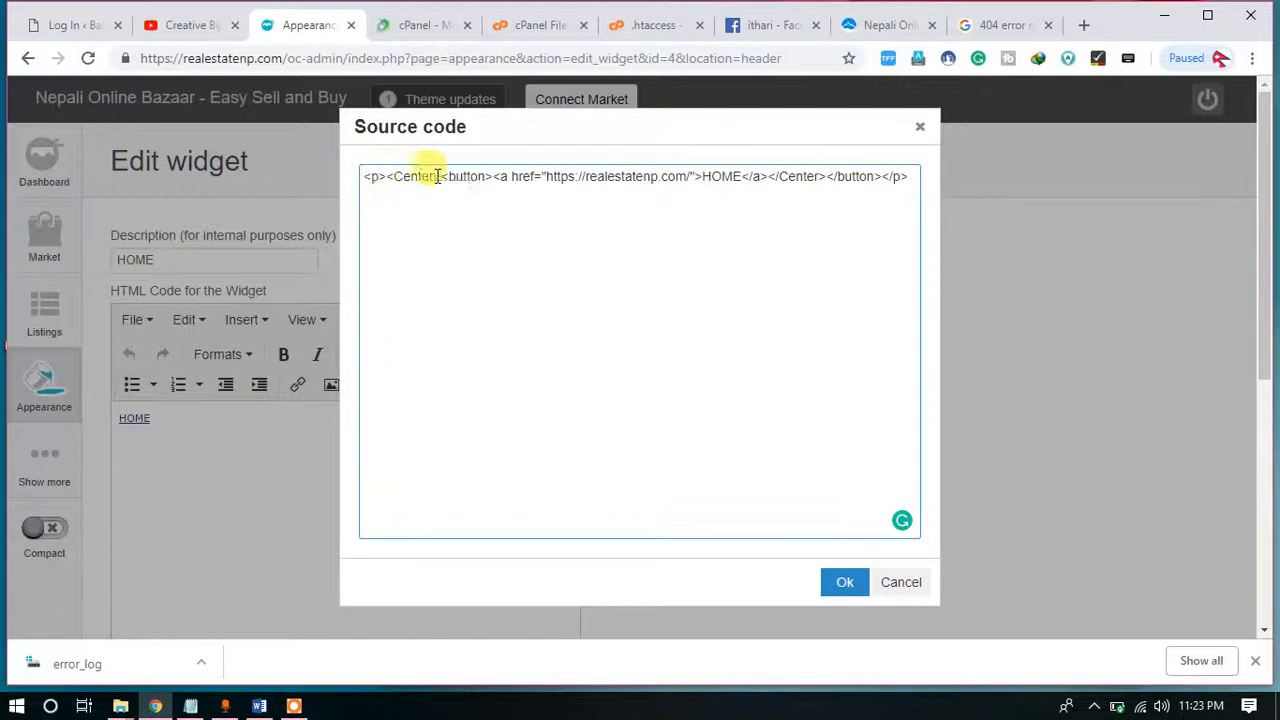
Apply the edited source code and save the header's HOME widget.
left_click(843, 582)
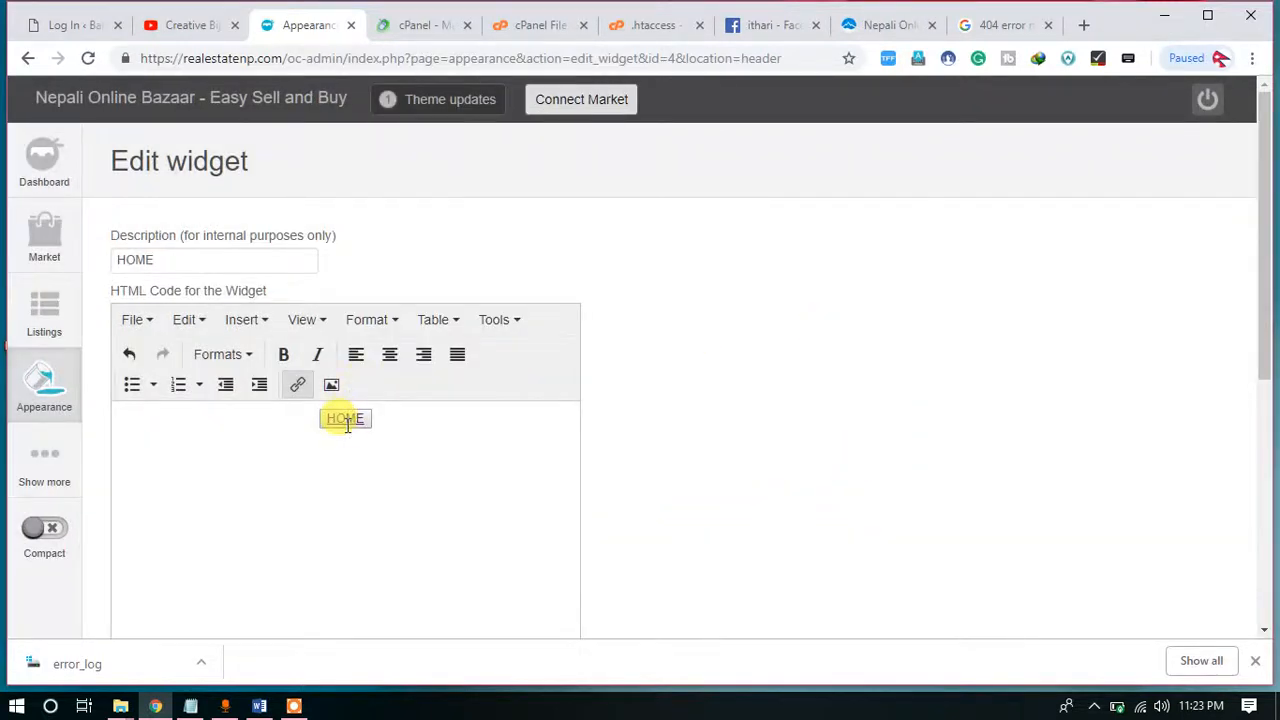
scroll(346, 418, "down", 1)
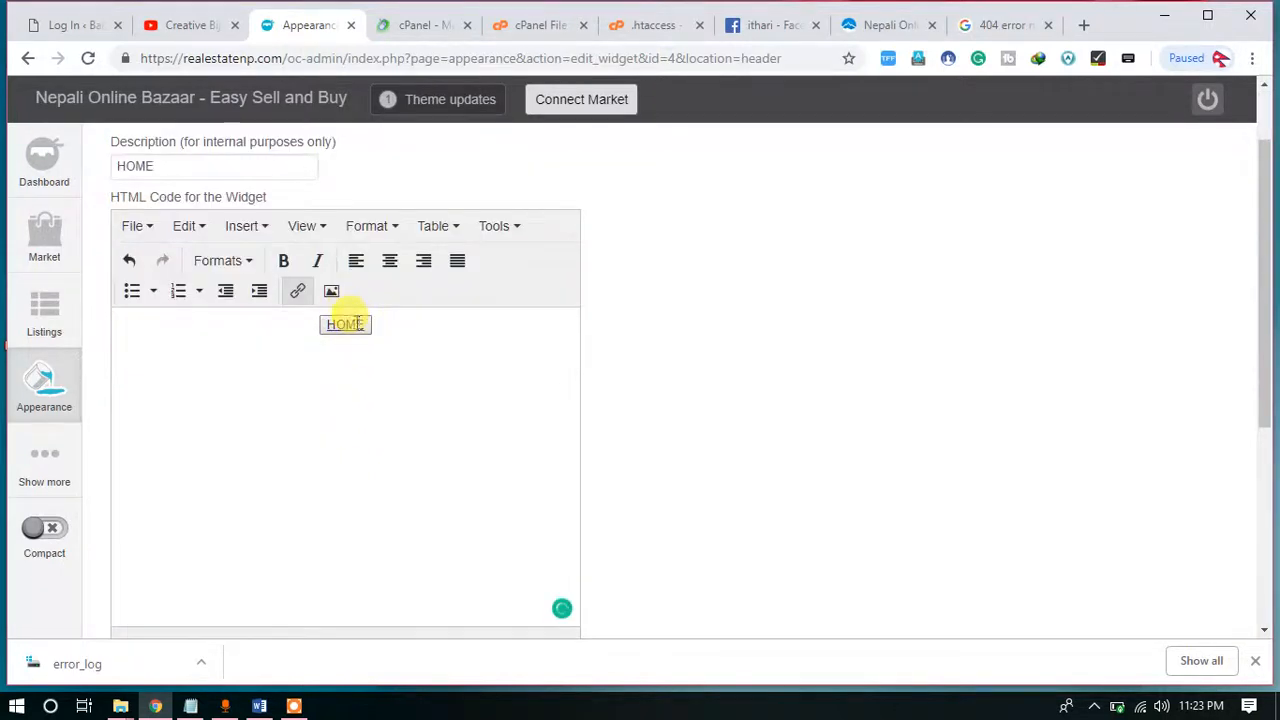
left_click(146, 325)
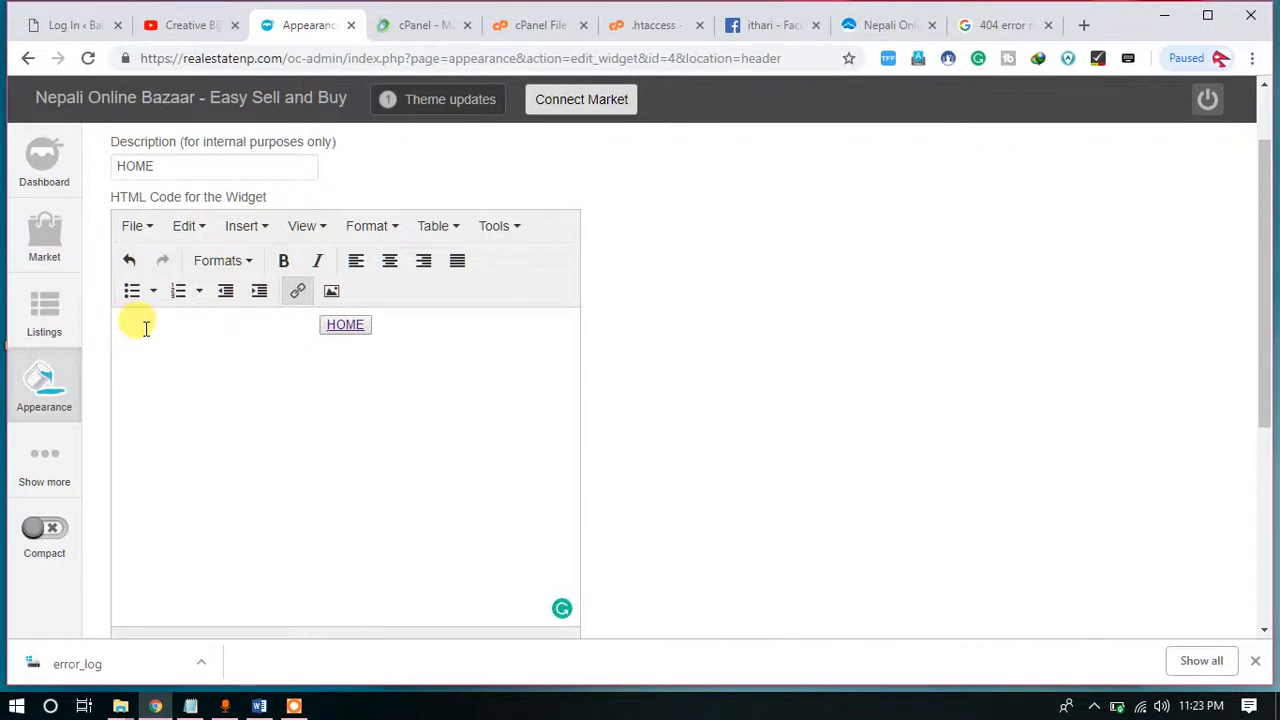
scroll(397, 431, "down", 1)
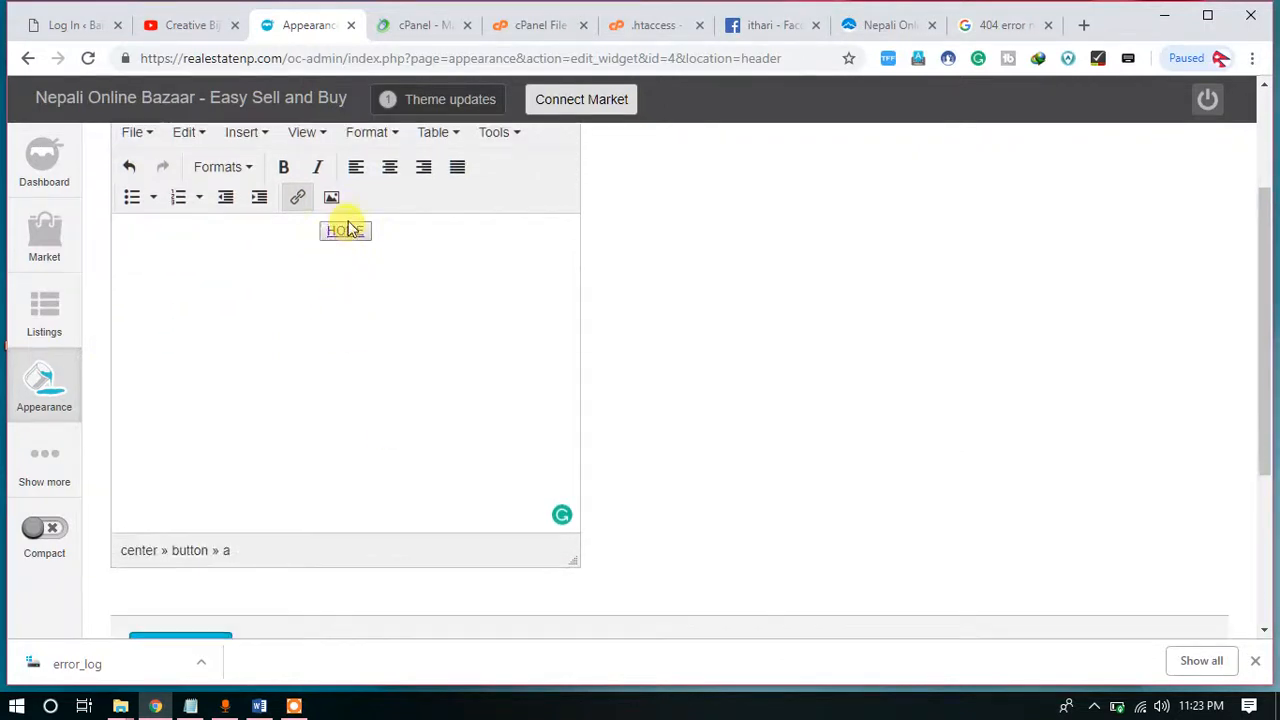
scroll(283, 466, "down", 2)
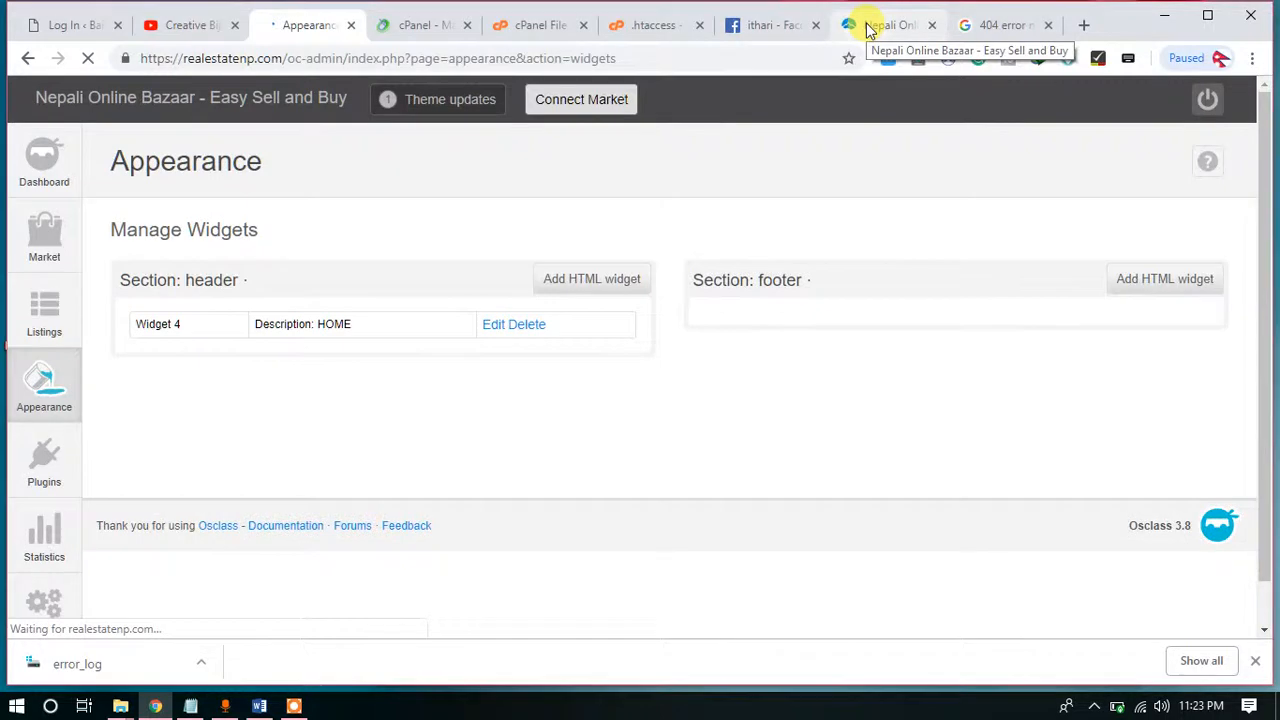
Reload the public home page and check how the HOME button is displayed in the header.
left_click(864, 26)
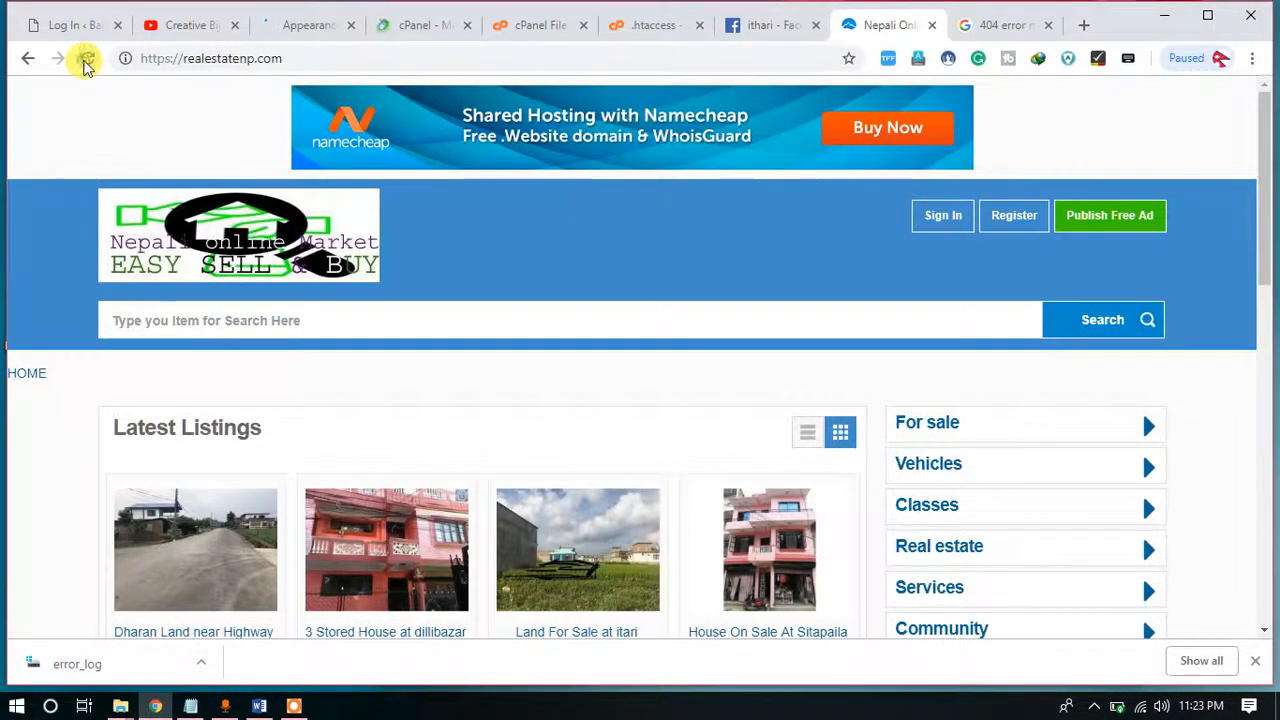
left_click(85, 62)
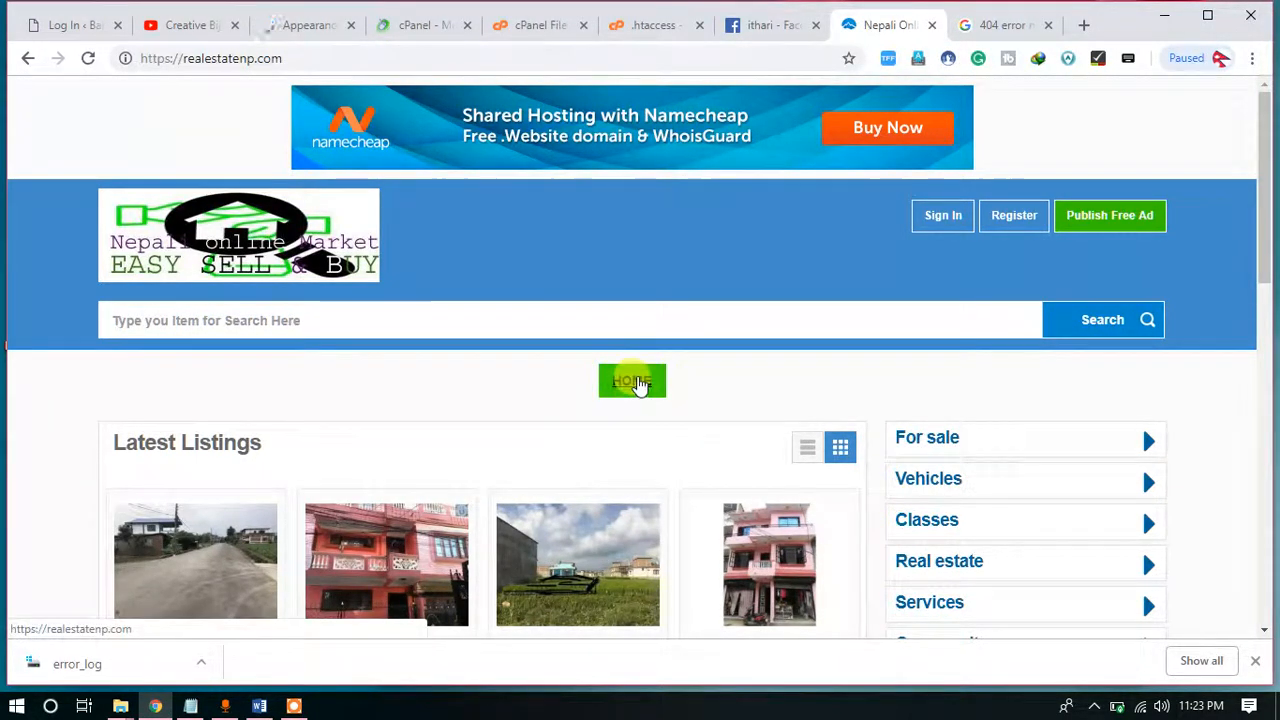
scroll(660, 485, "down", 2)
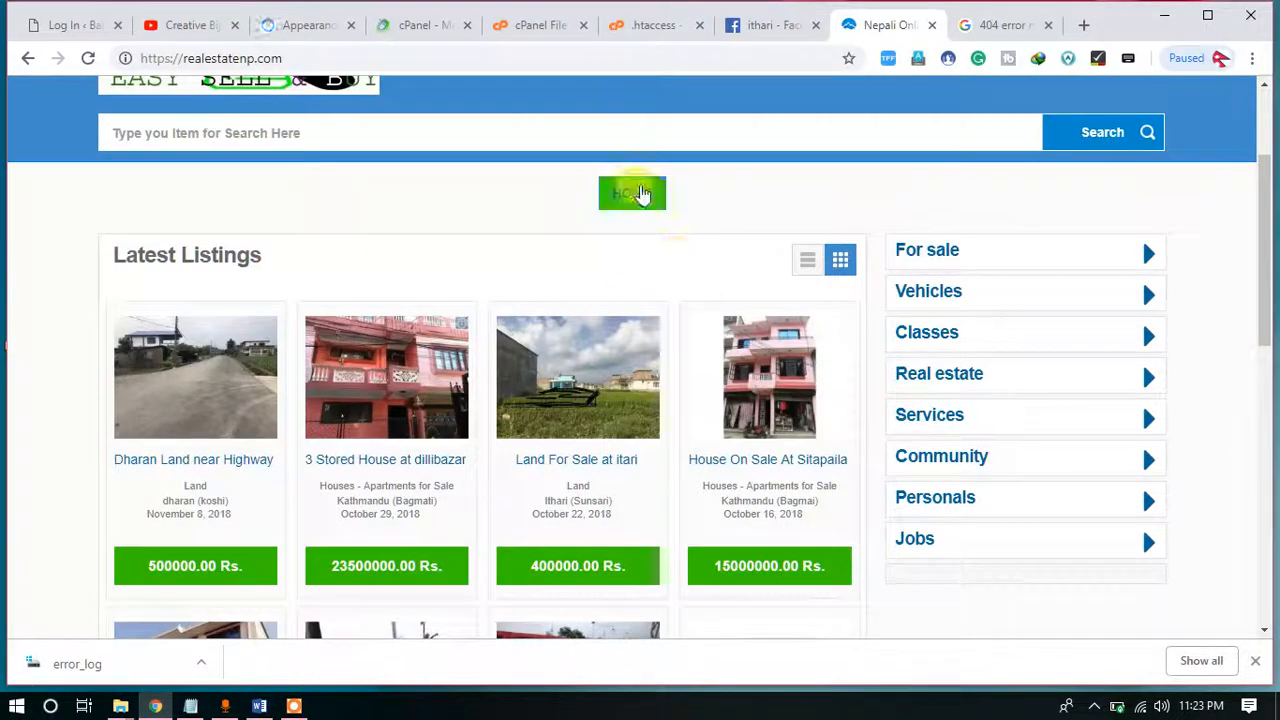
scroll(674, 271, "down", 1)
scroll(678, 350, "down", 3)
scroll(678, 350, "up", 6)
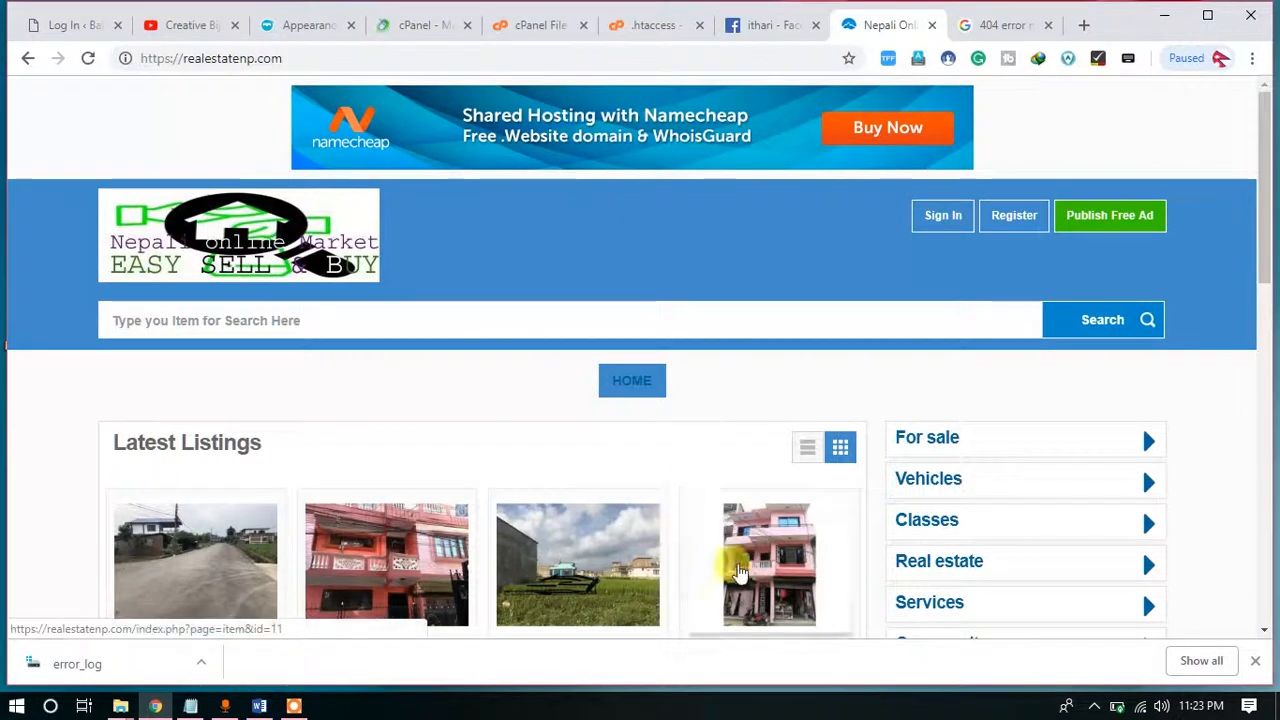
Open the House On Sale At Sitapaila listing, look through it, and return to the home page with the HOME button.
left_click(920, 518)
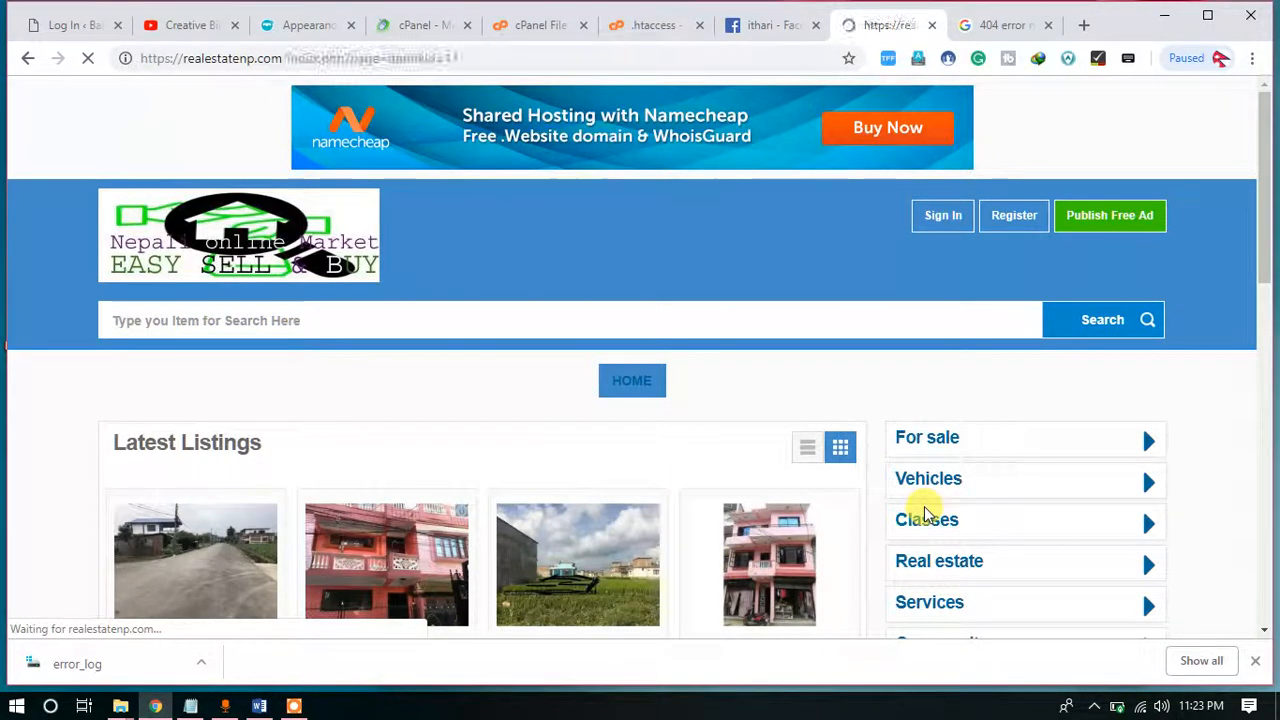
scroll(655, 412, "down", 2)
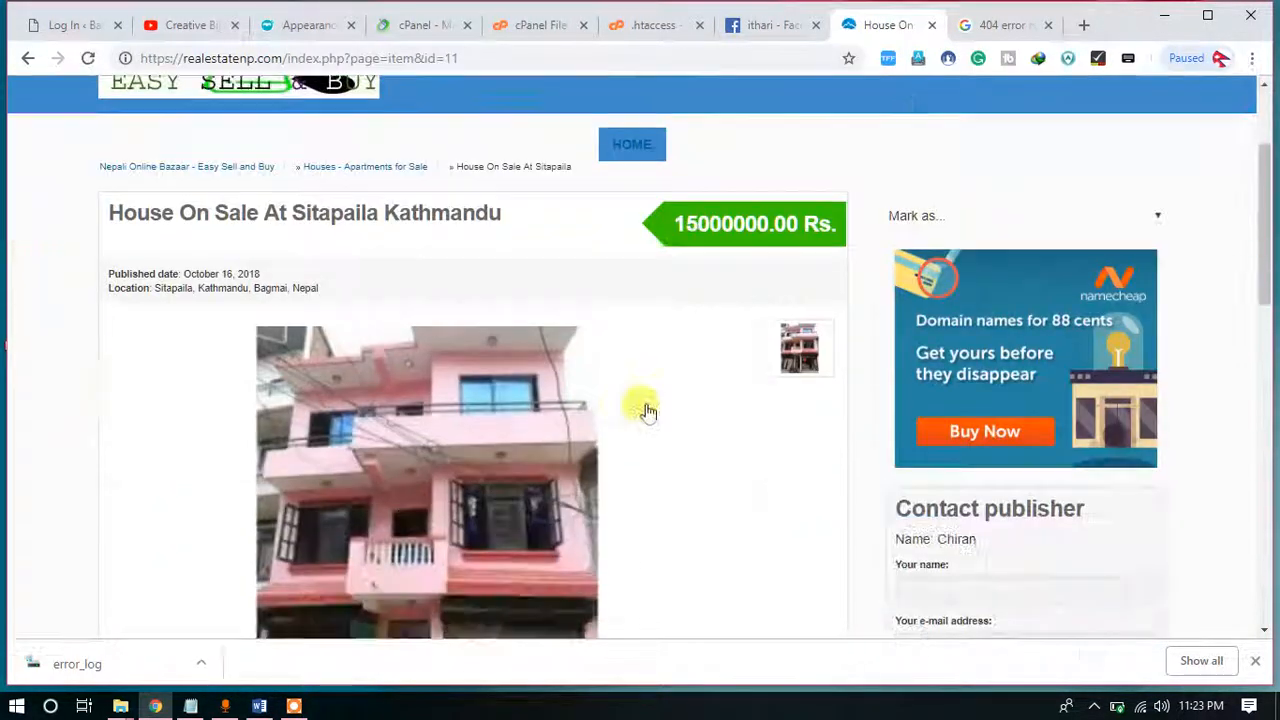
scroll(600, 508, "down", 6)
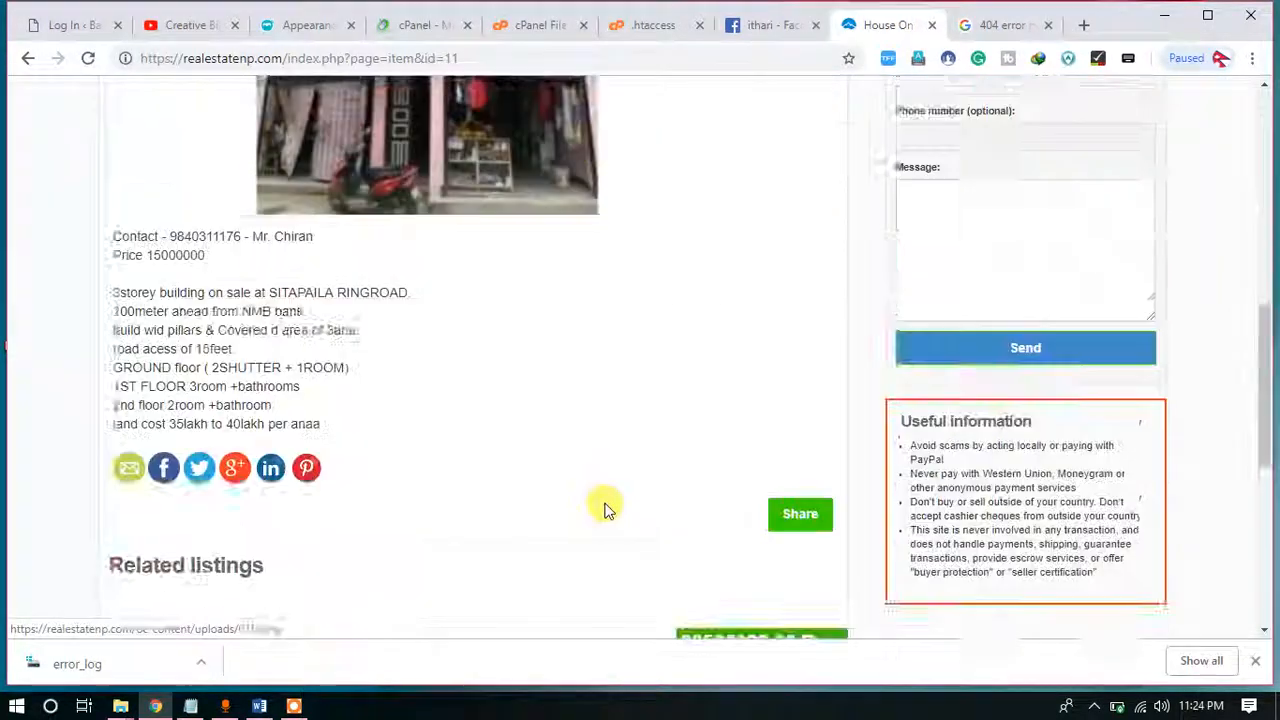
scroll(610, 438, "down", 2)
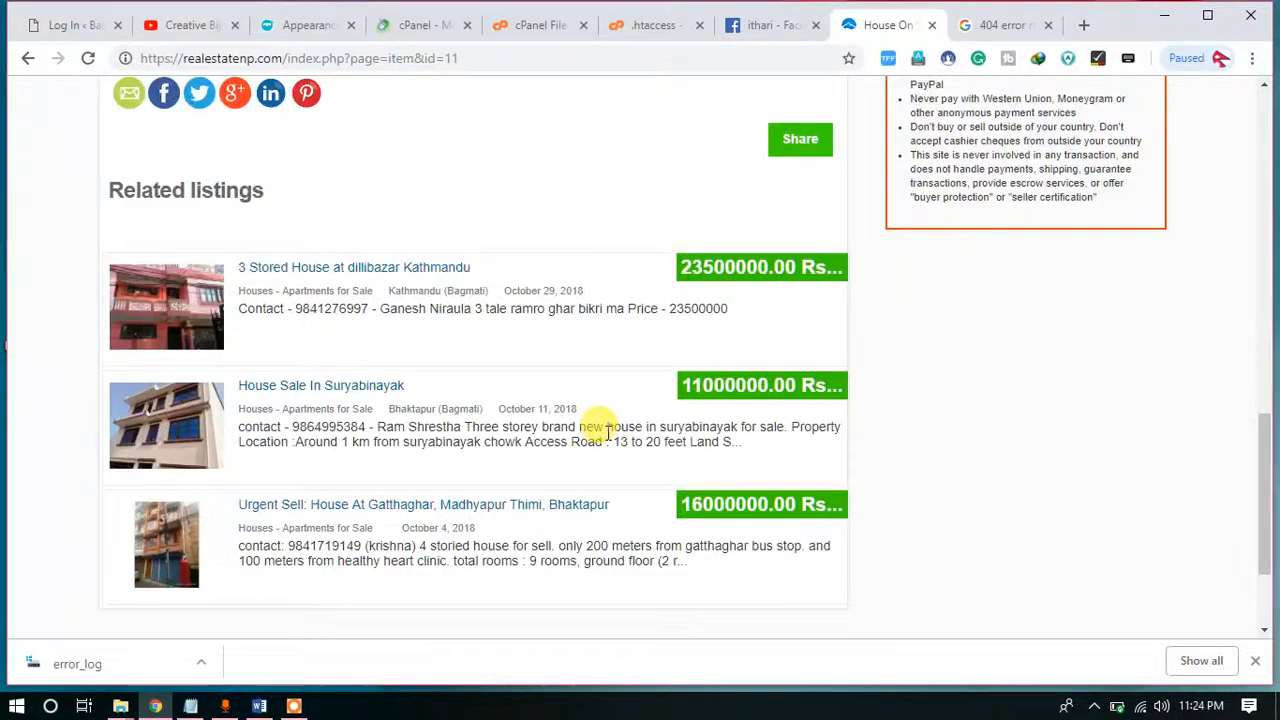
scroll(608, 432, "up", 10)
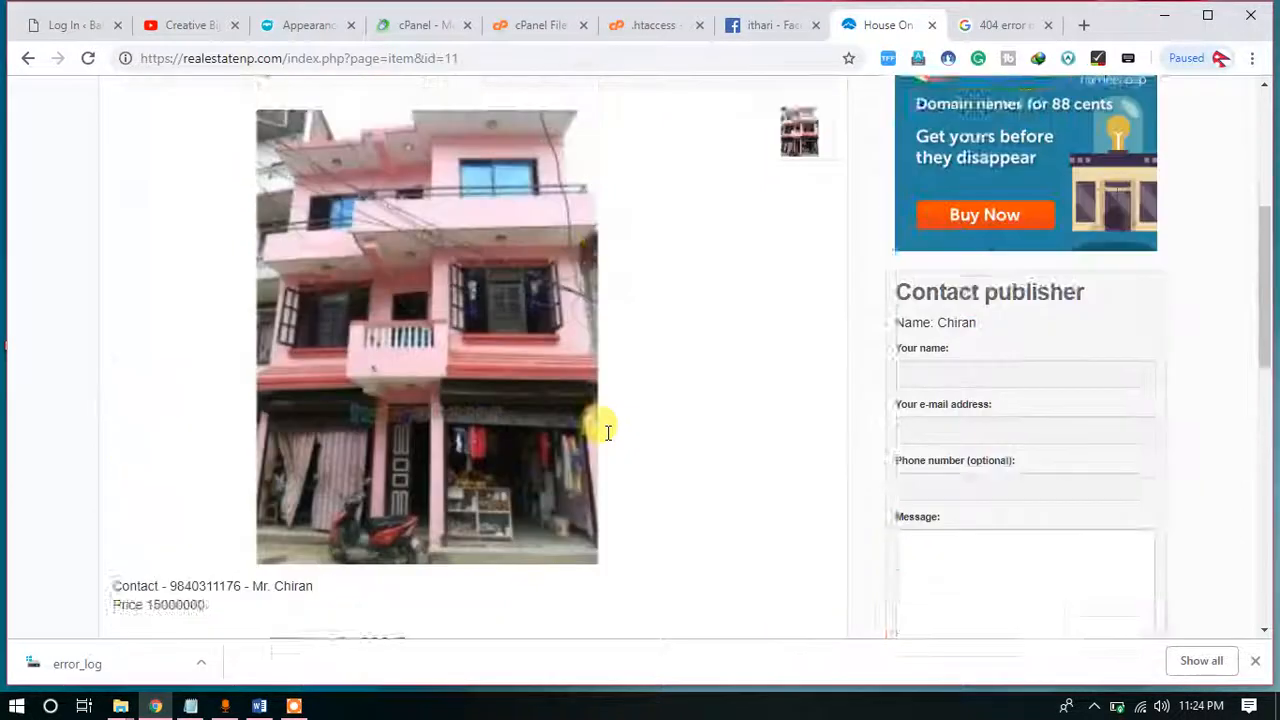
left_click(621, 334)
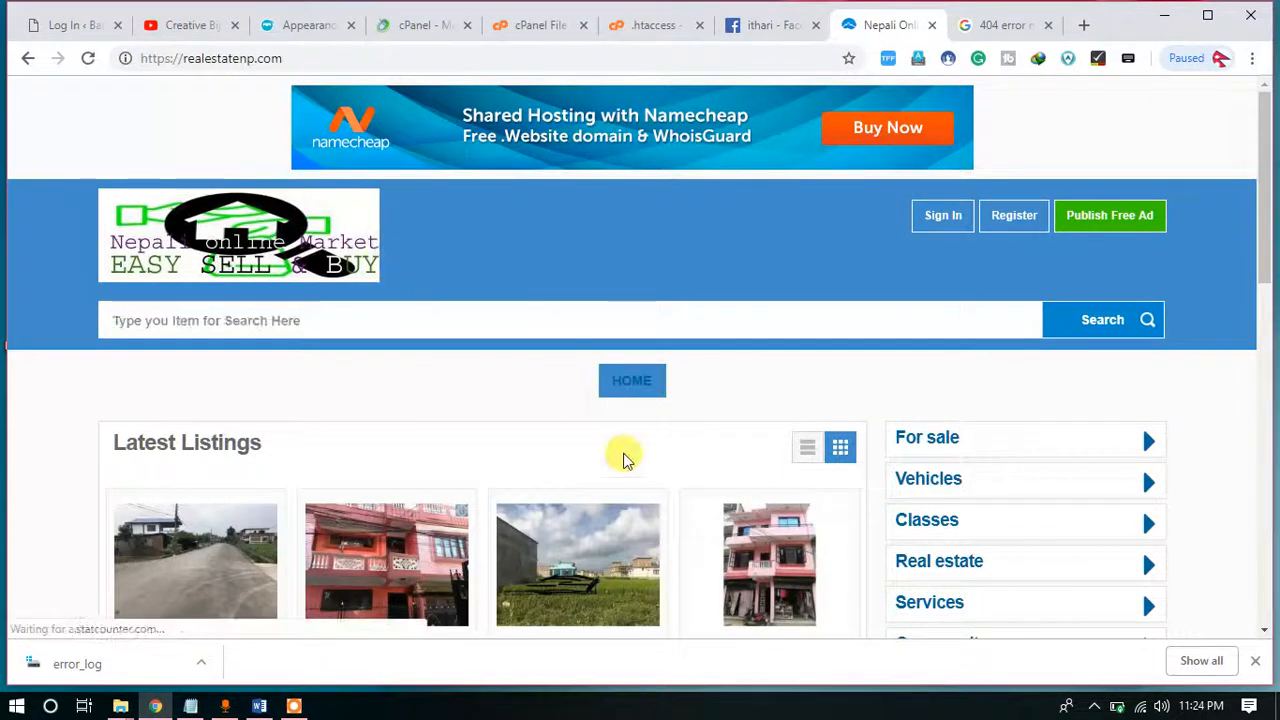
scroll(590, 425, "down", 1)
scroll(600, 350, "up", 1)
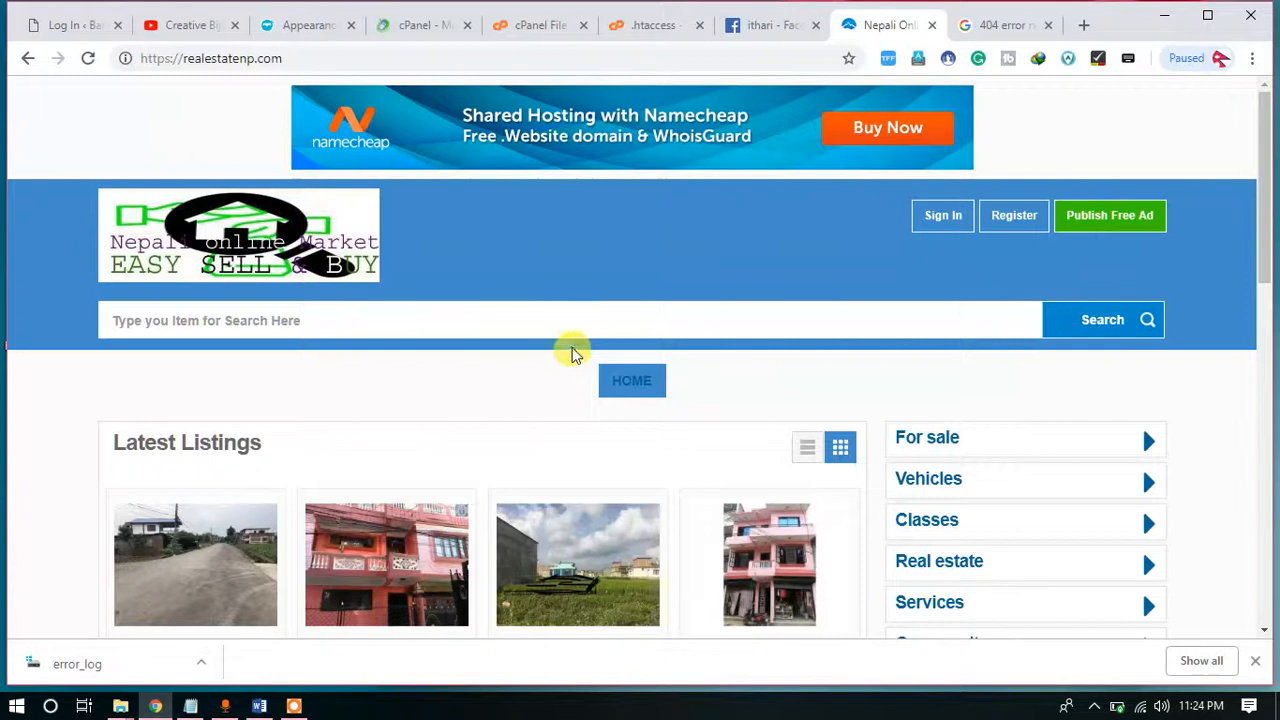
scroll(572, 350, "down", 1)
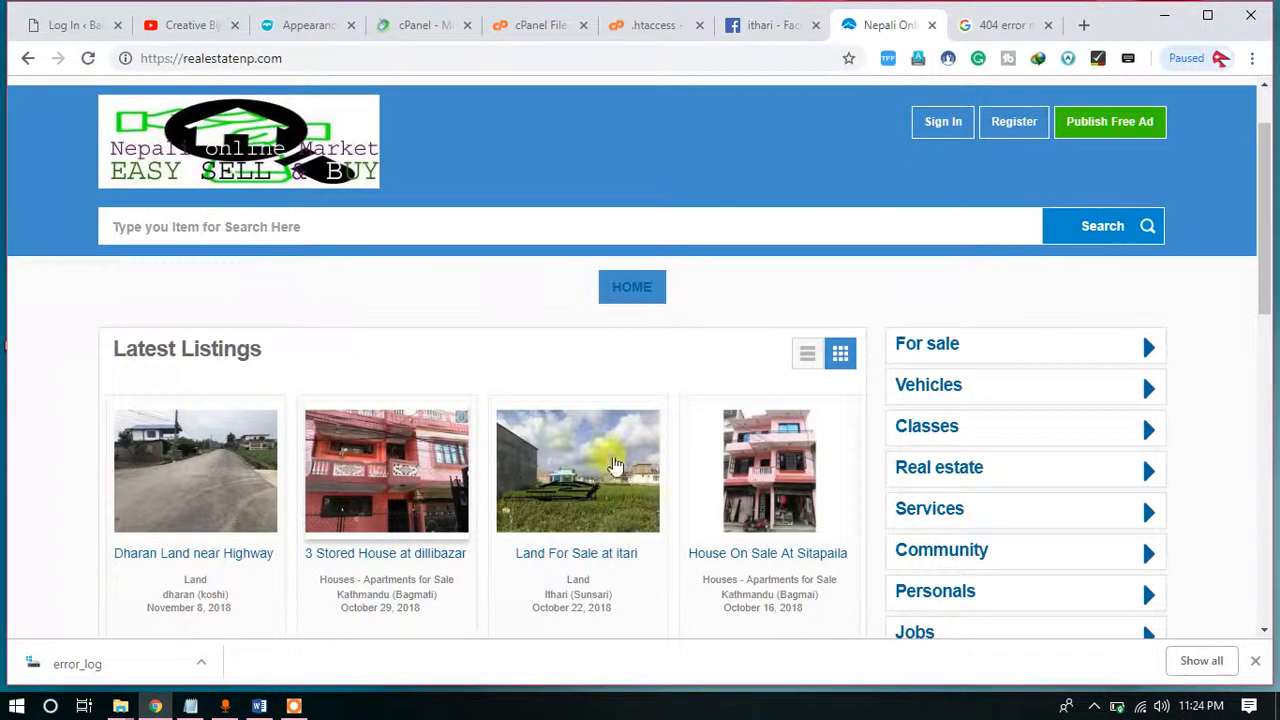
scroll(1029, 437, "down", 2)
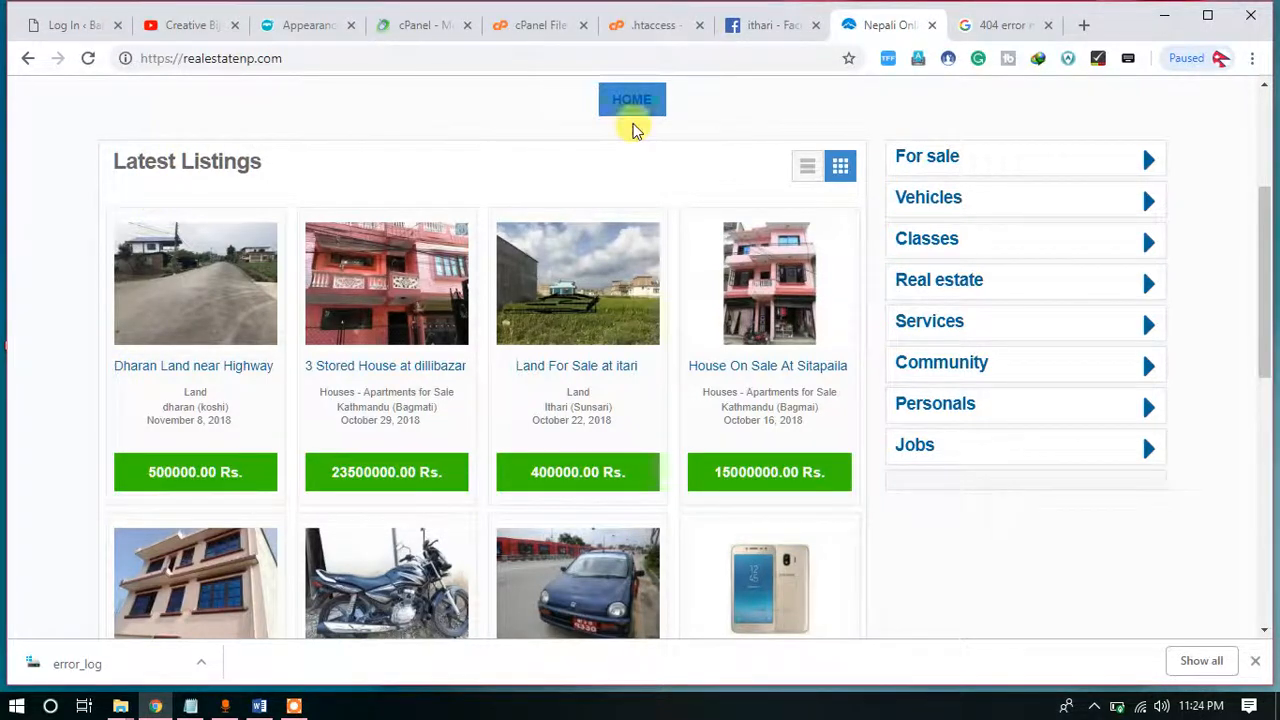
Look through the latest listings on the public home page.
scroll(850, 588, "down", 1)
scroll(862, 588, "down", 1)
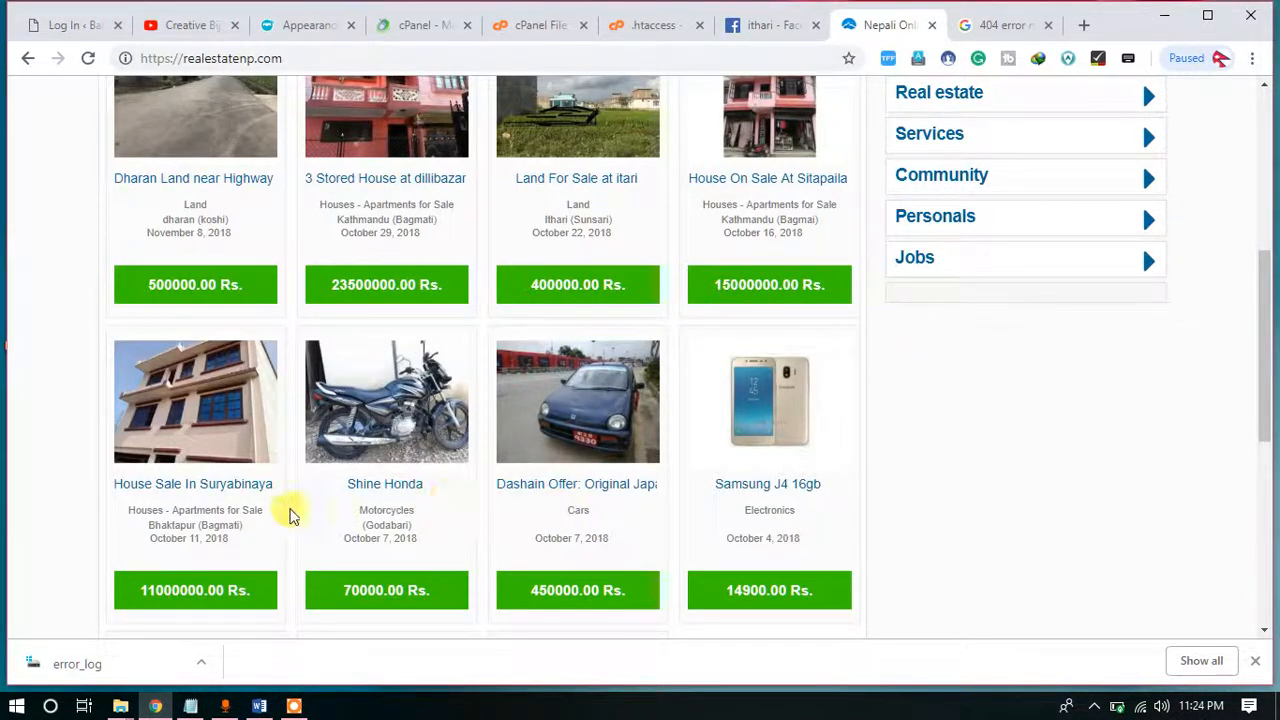
scroll(860, 570, "down", 2)
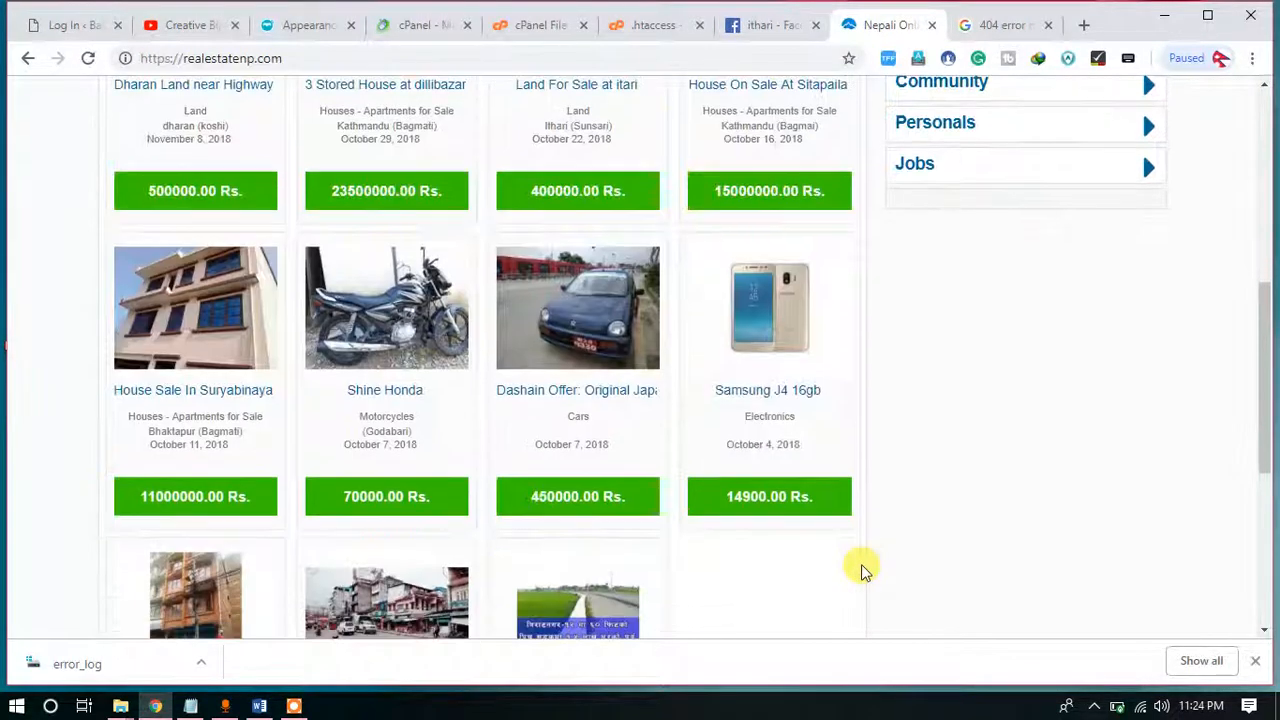
left_click(292, 30)
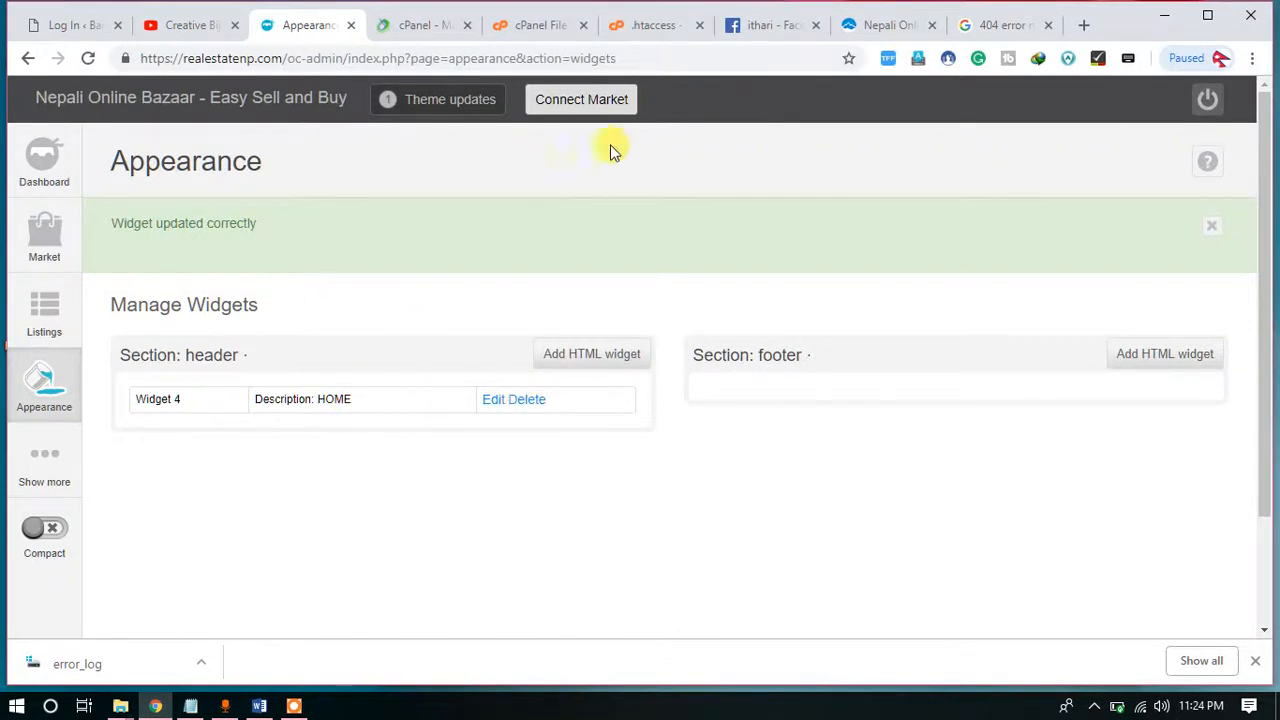
mouse_move(60, 324)
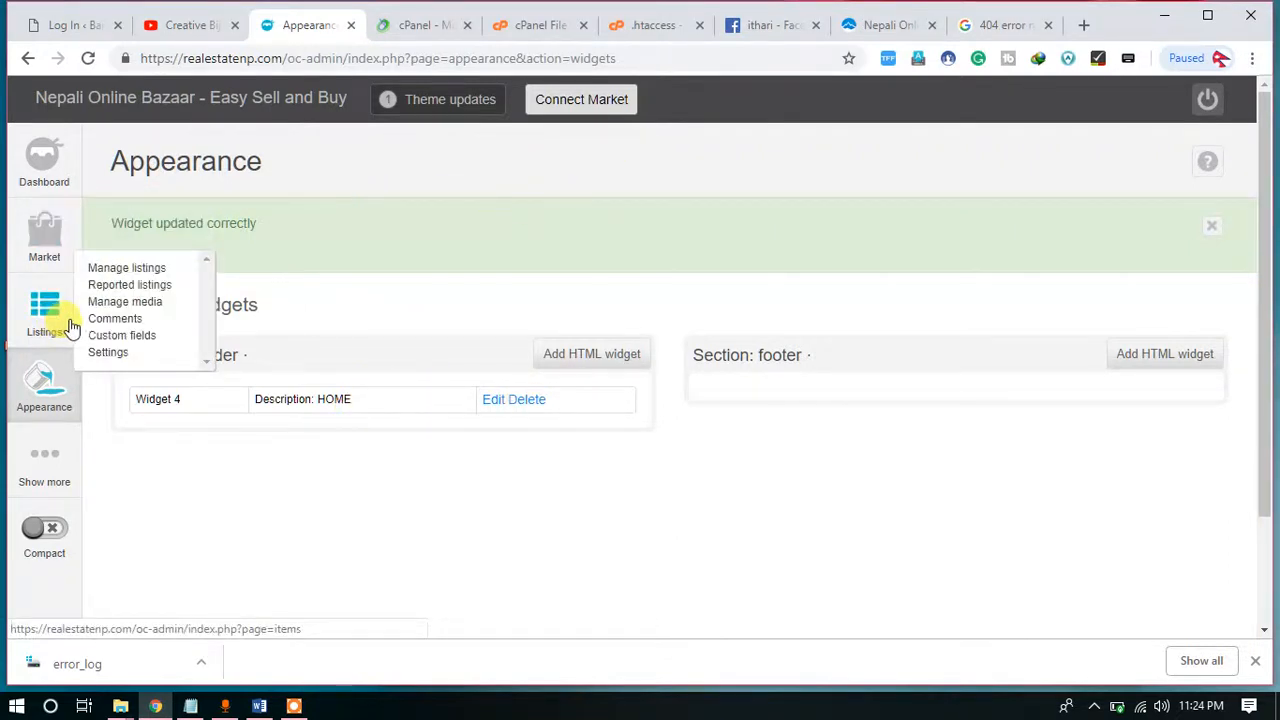
mouse_move(55, 407)
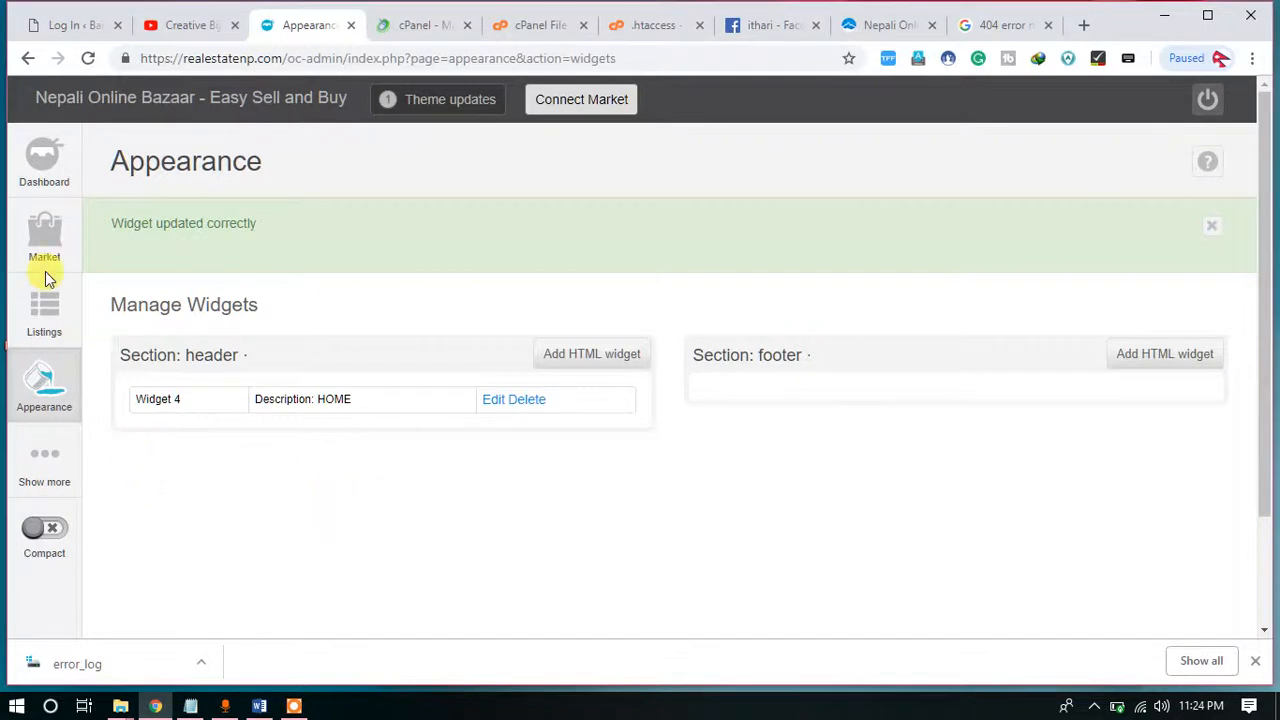
mouse_move(57, 358)
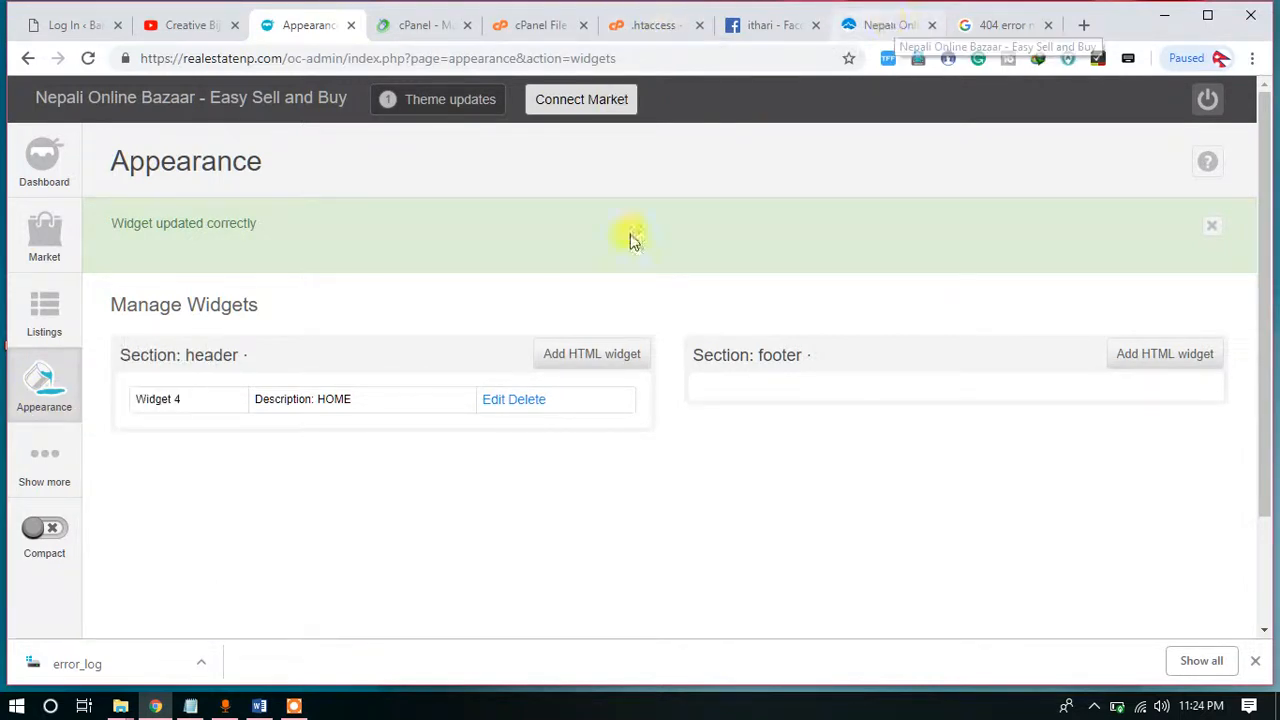
Return to the public home page, follow its Publish Free Ad link and look over the login page.
left_click(890, 25)
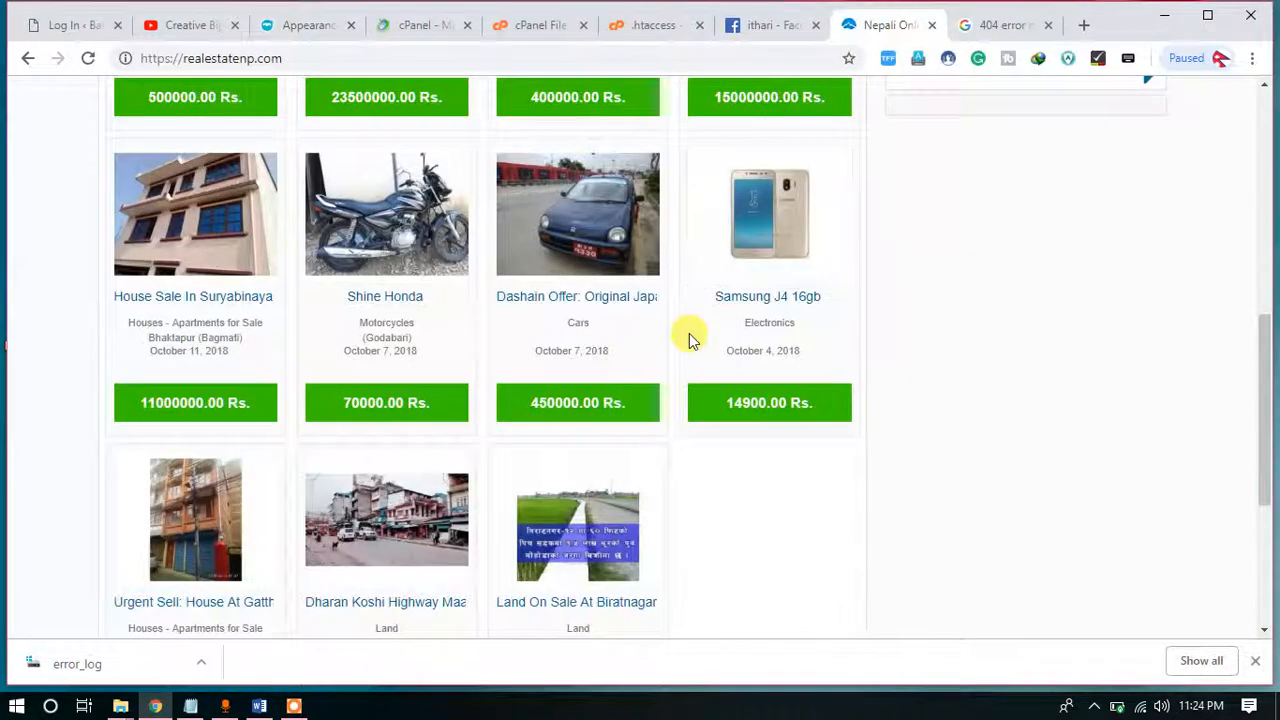
scroll(688, 340, "up", 5)
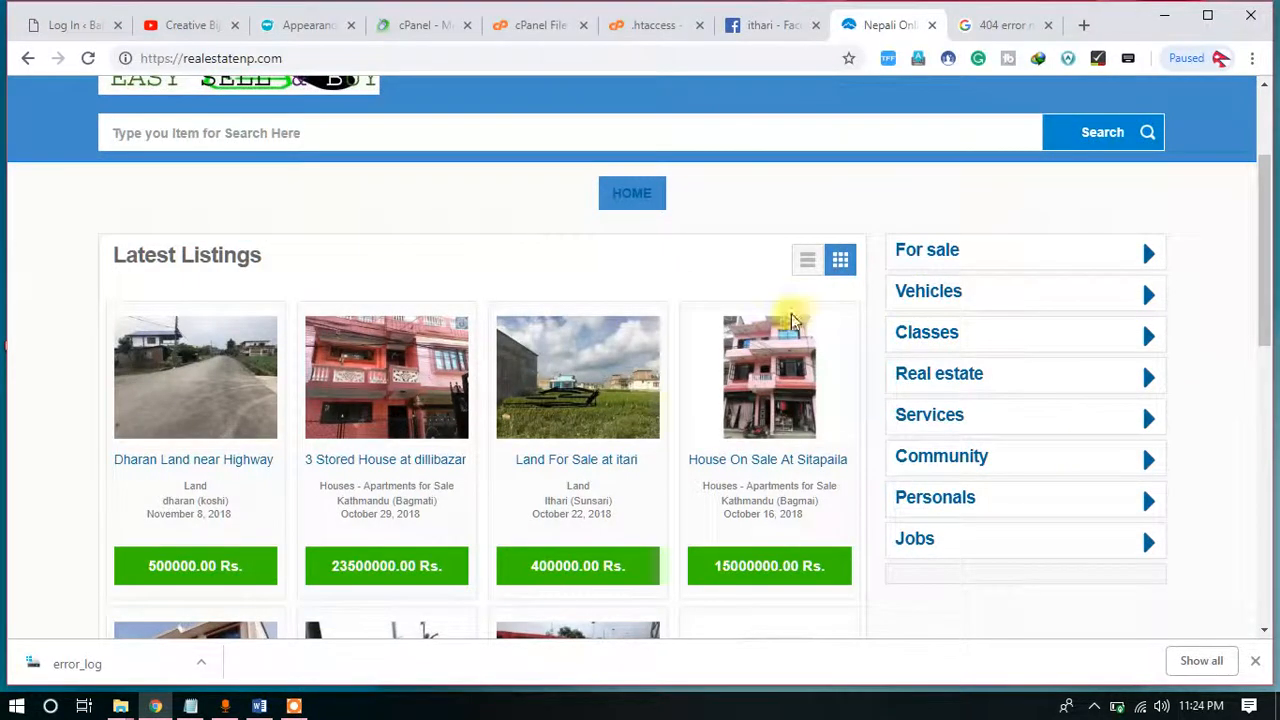
scroll(814, 380, "up", 2)
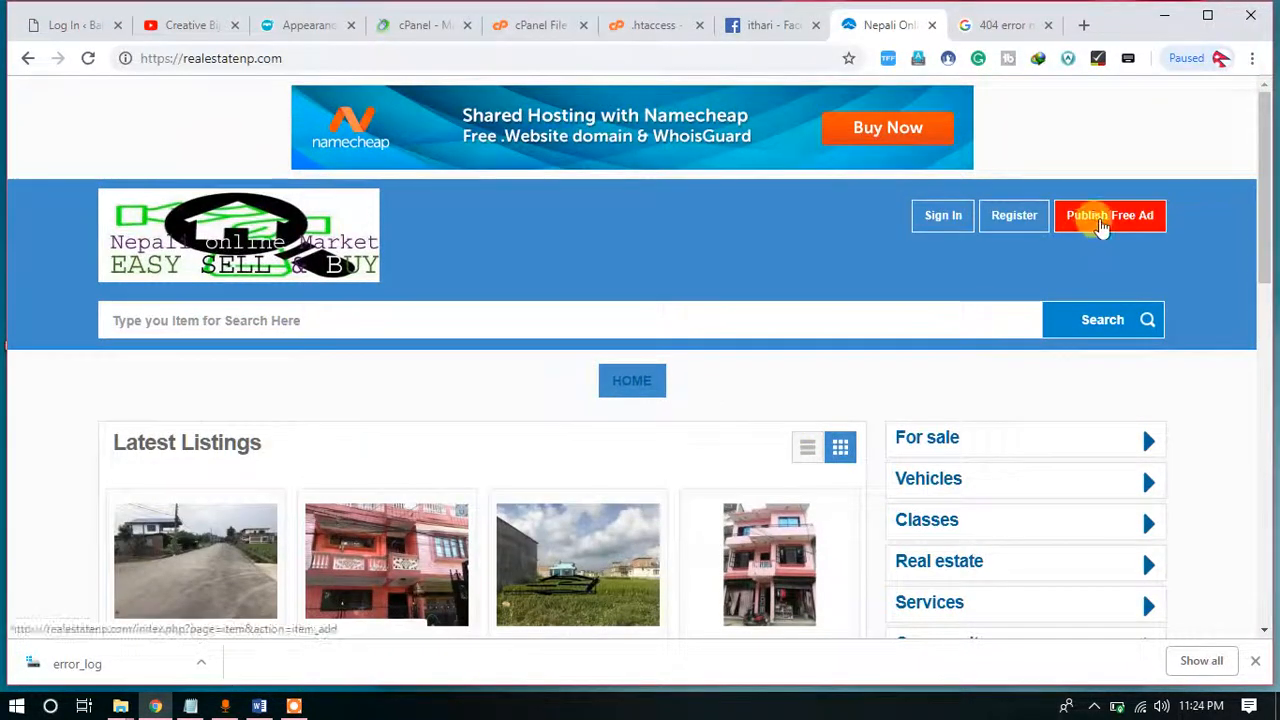
left_click(1100, 226)
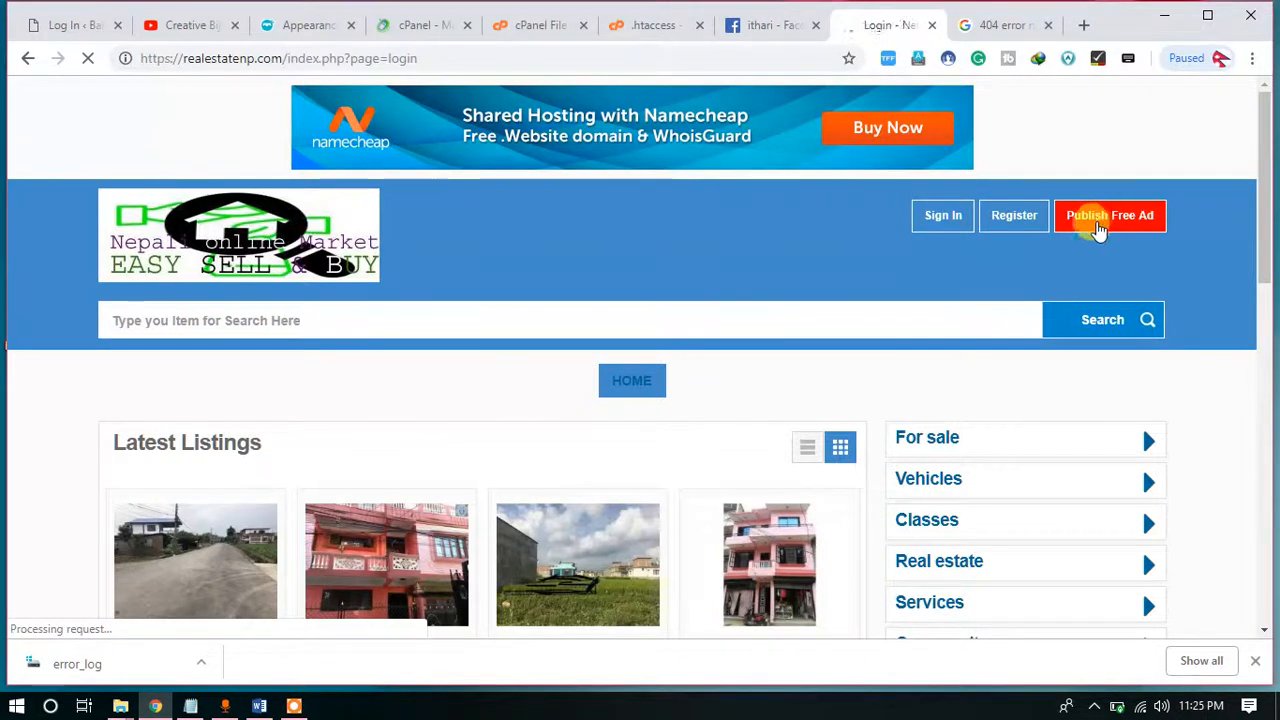
scroll(460, 425, "down", 2)
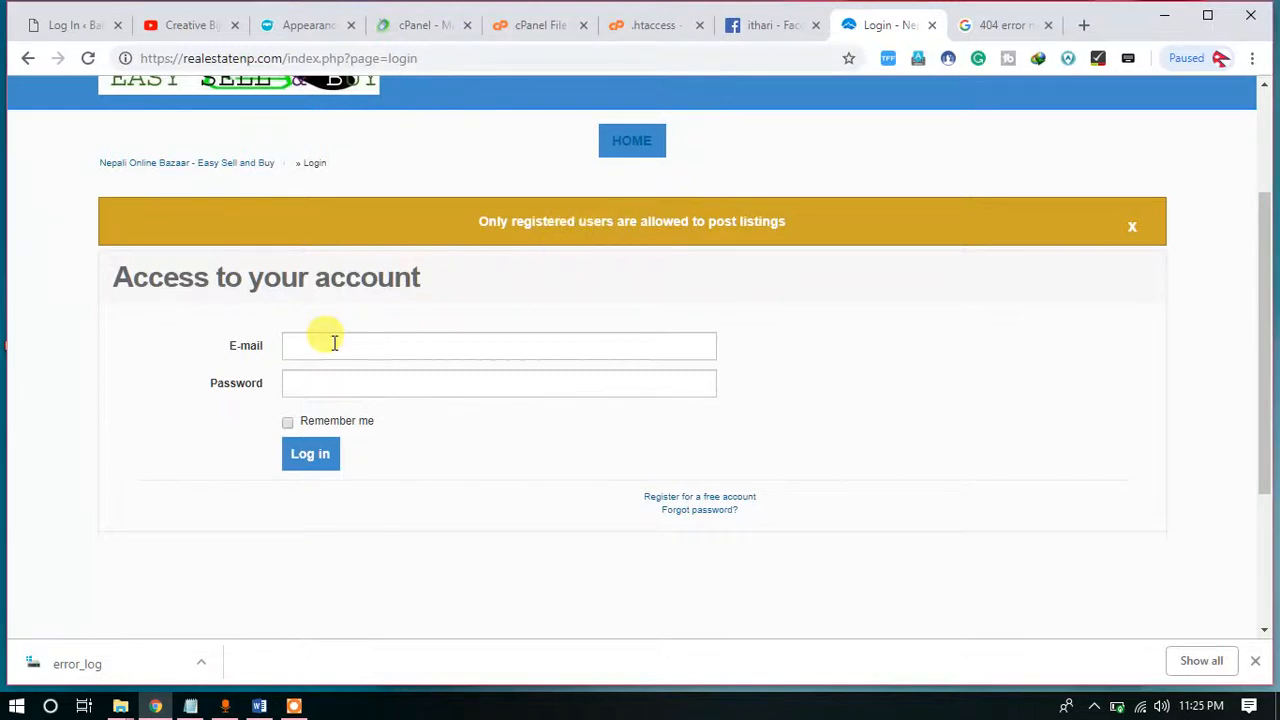
scroll(611, 449, "up", 2)
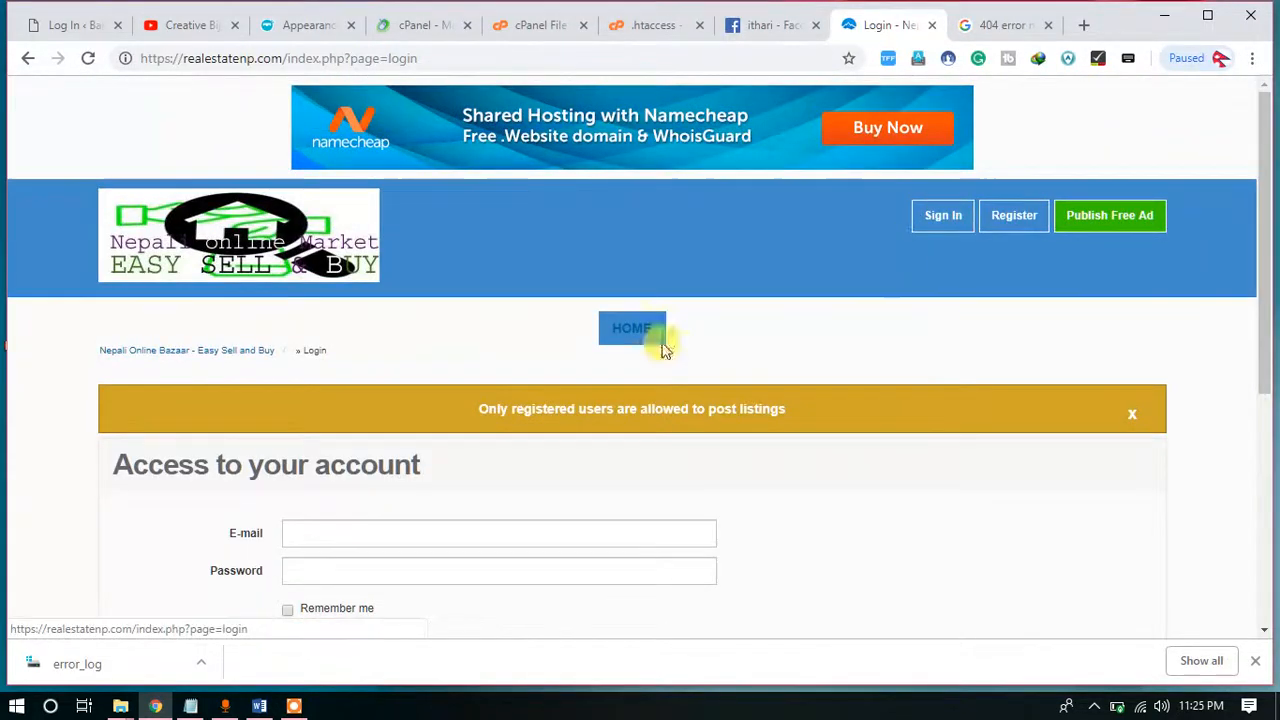
Return to the site's administration area and open the Locations settings.
left_click(300, 24)
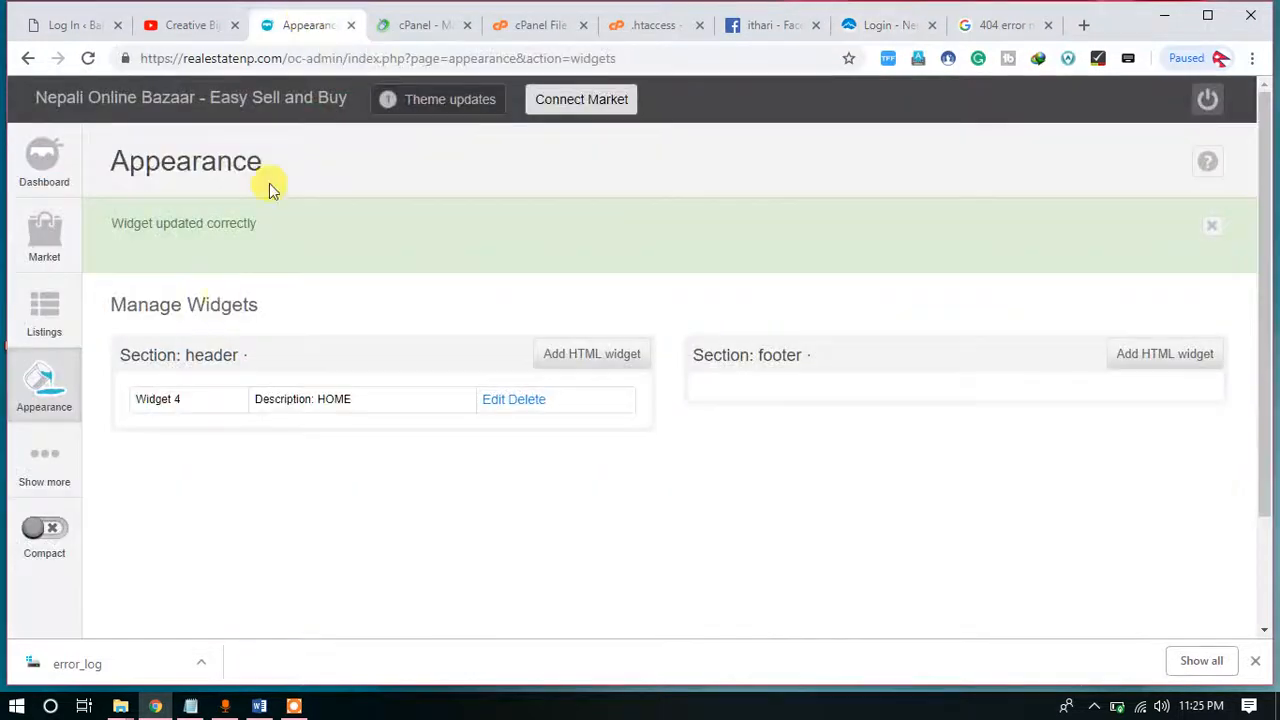
mouse_move(40, 400)
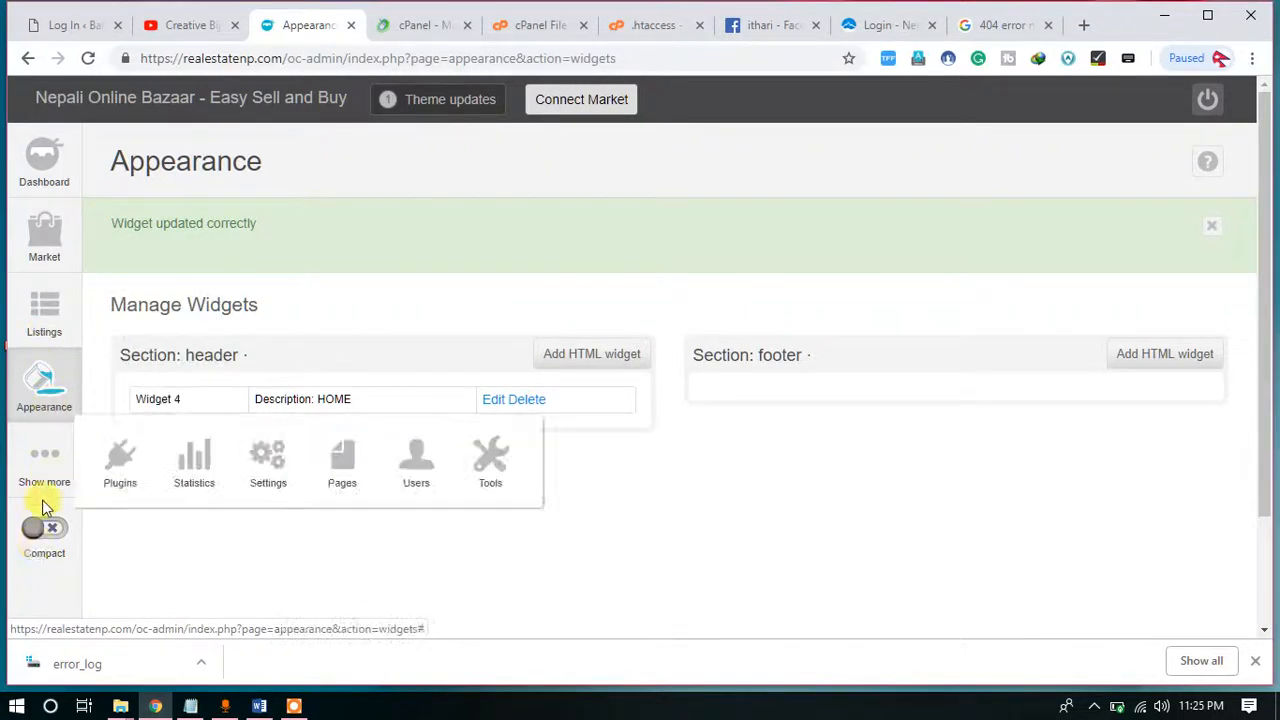
mouse_move(48, 478)
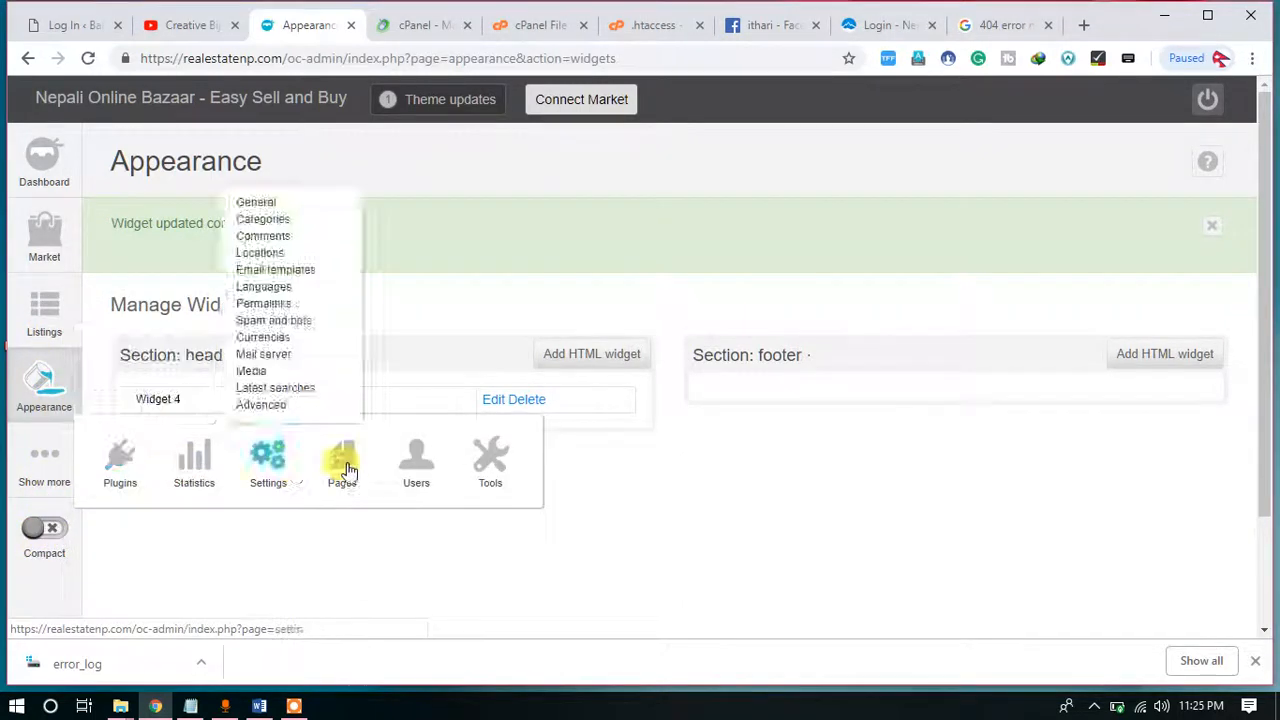
mouse_move(490, 470)
mouse_move(266, 471)
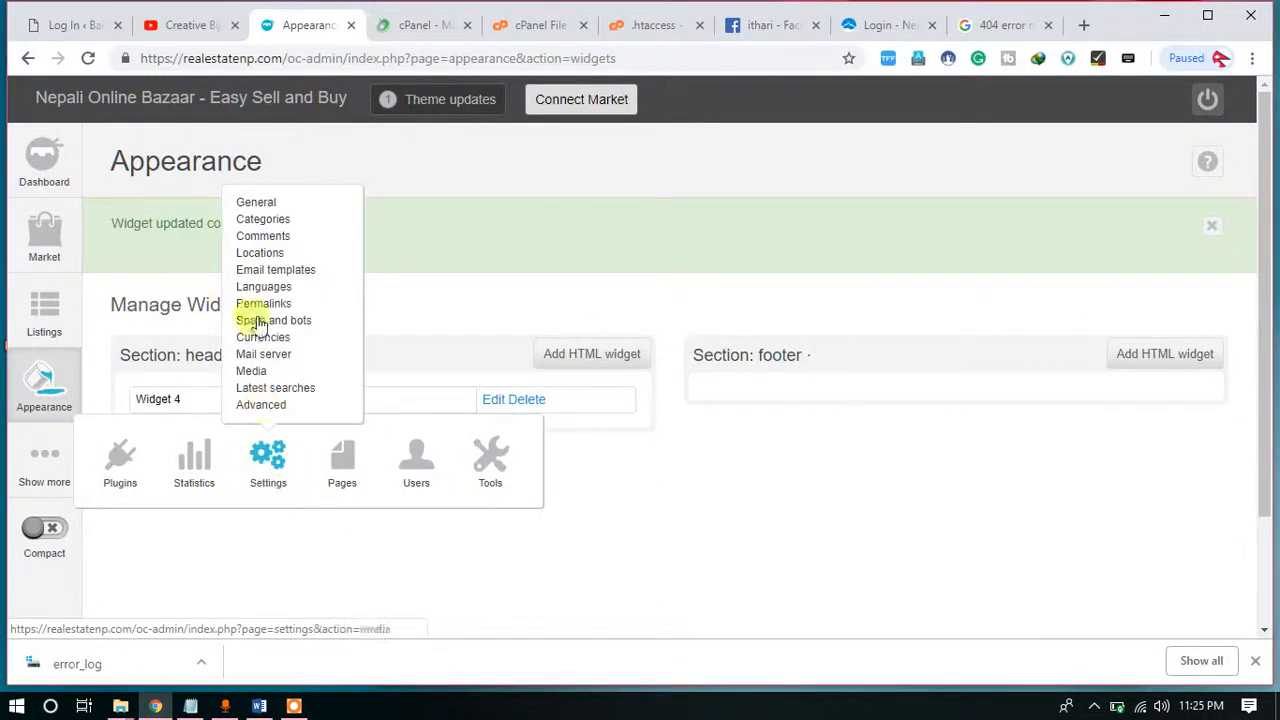
left_click(265, 259)
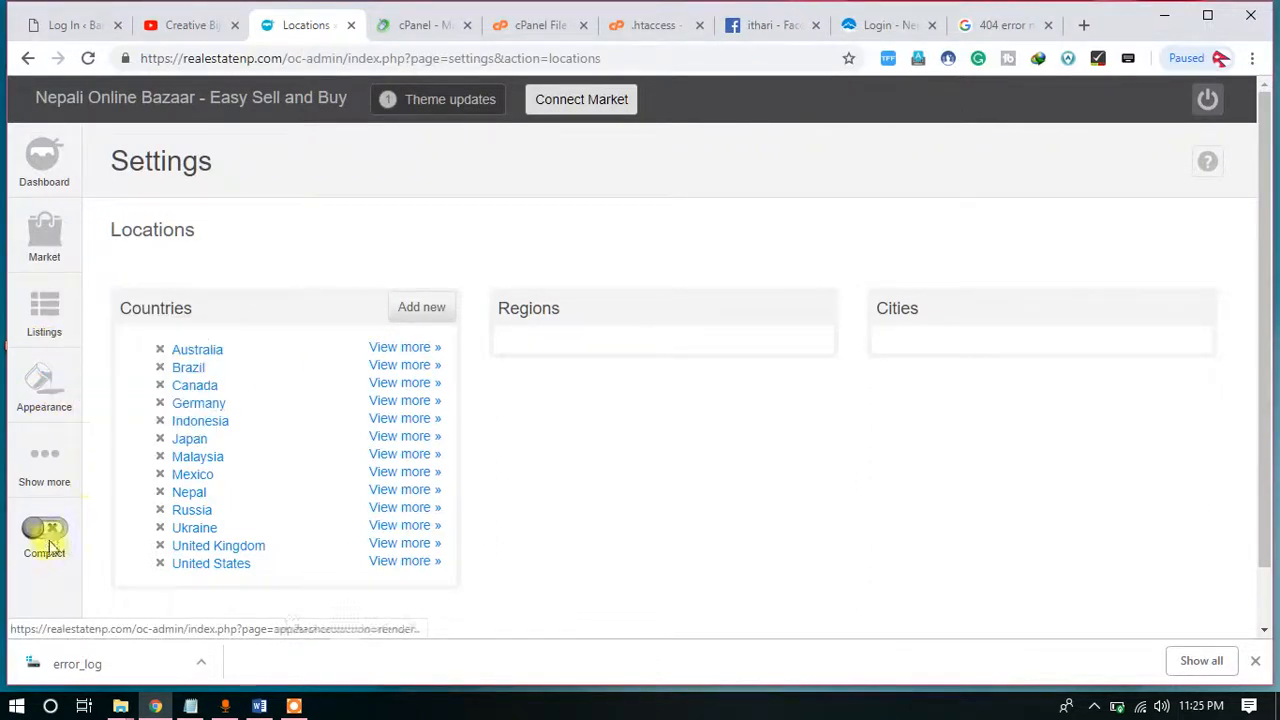
Open the Manage users page and look through the list of registered users.
mouse_move(44, 478)
left_click(427, 479)
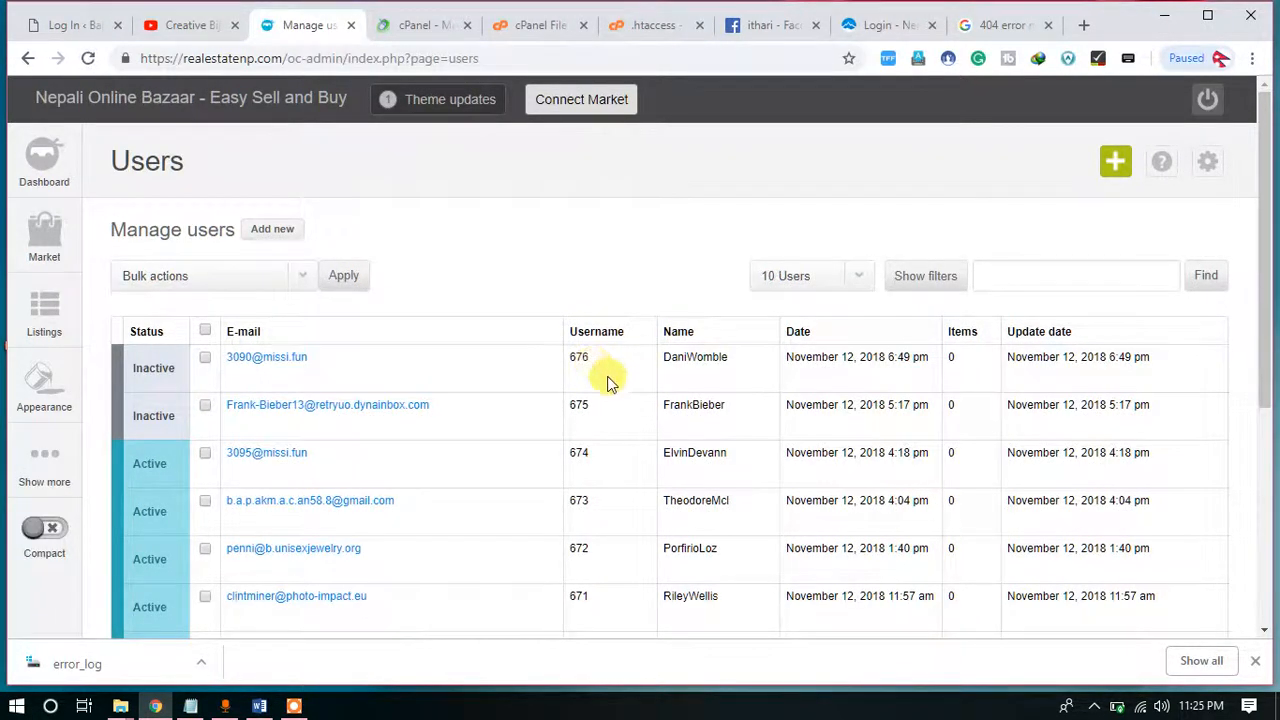
scroll(610, 383, "down", 3)
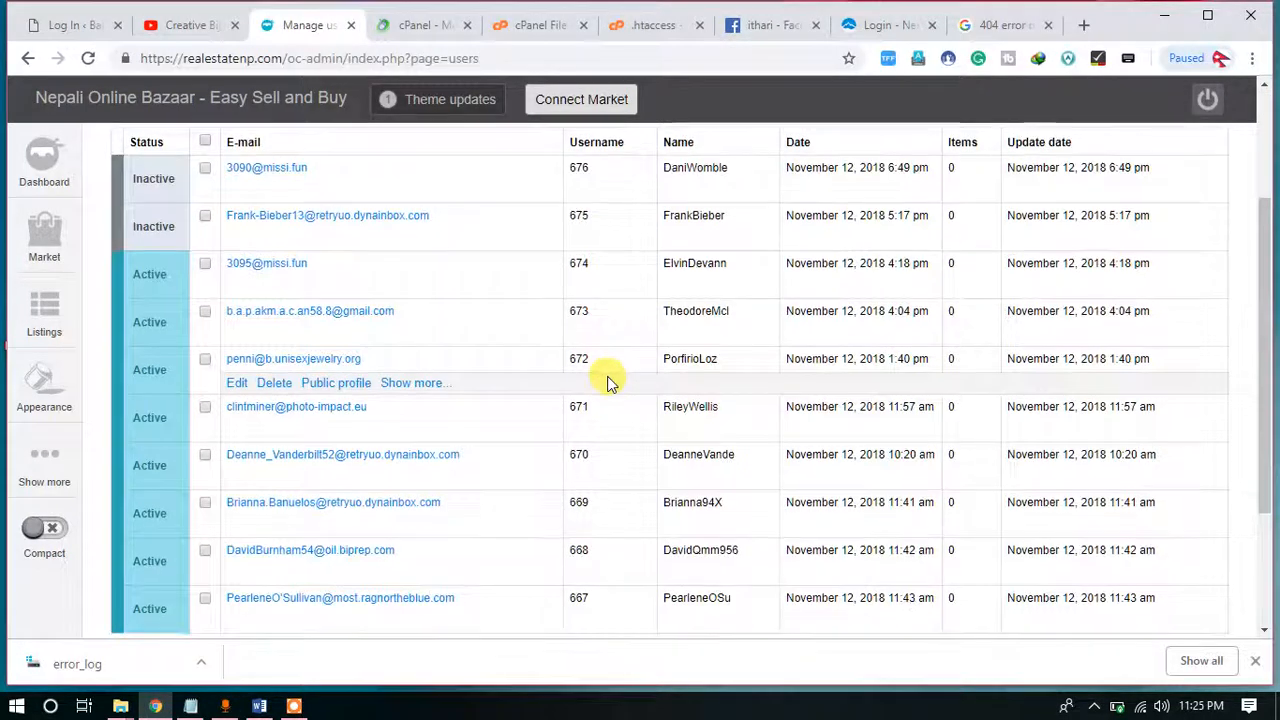
scroll(610, 383, "up", 3)
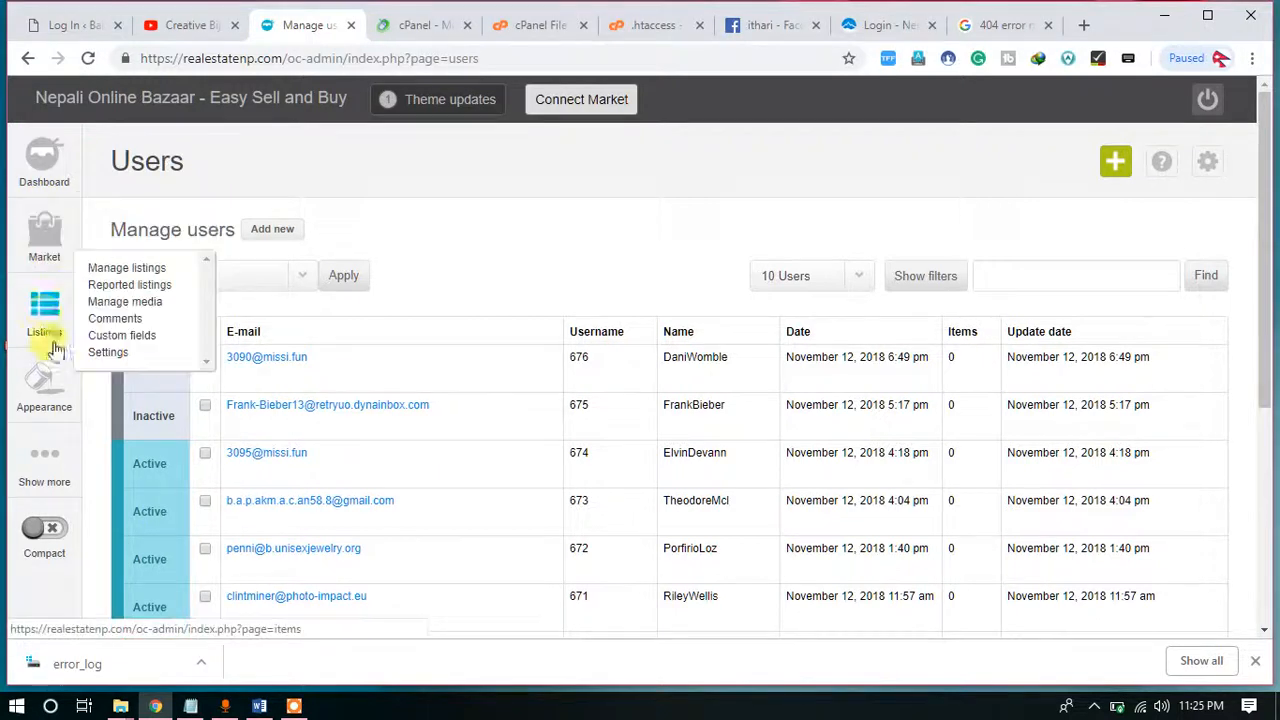
mouse_move(35, 418)
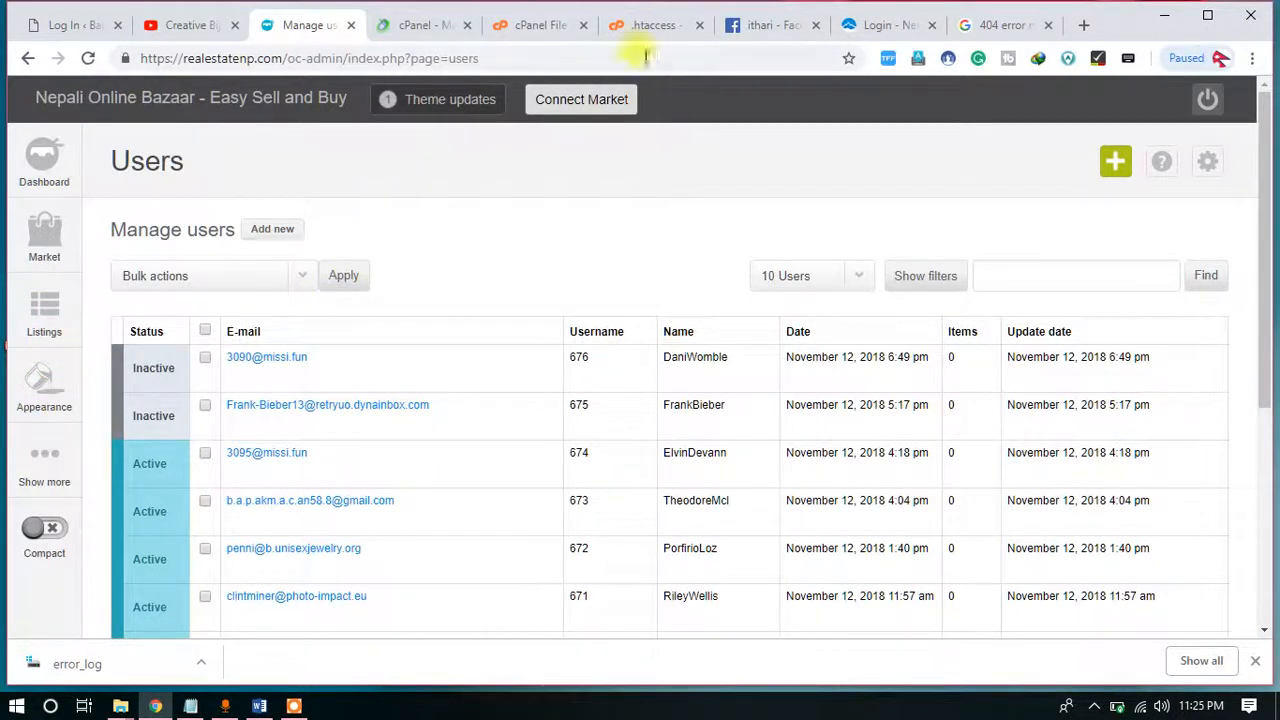
left_click(857, 23)
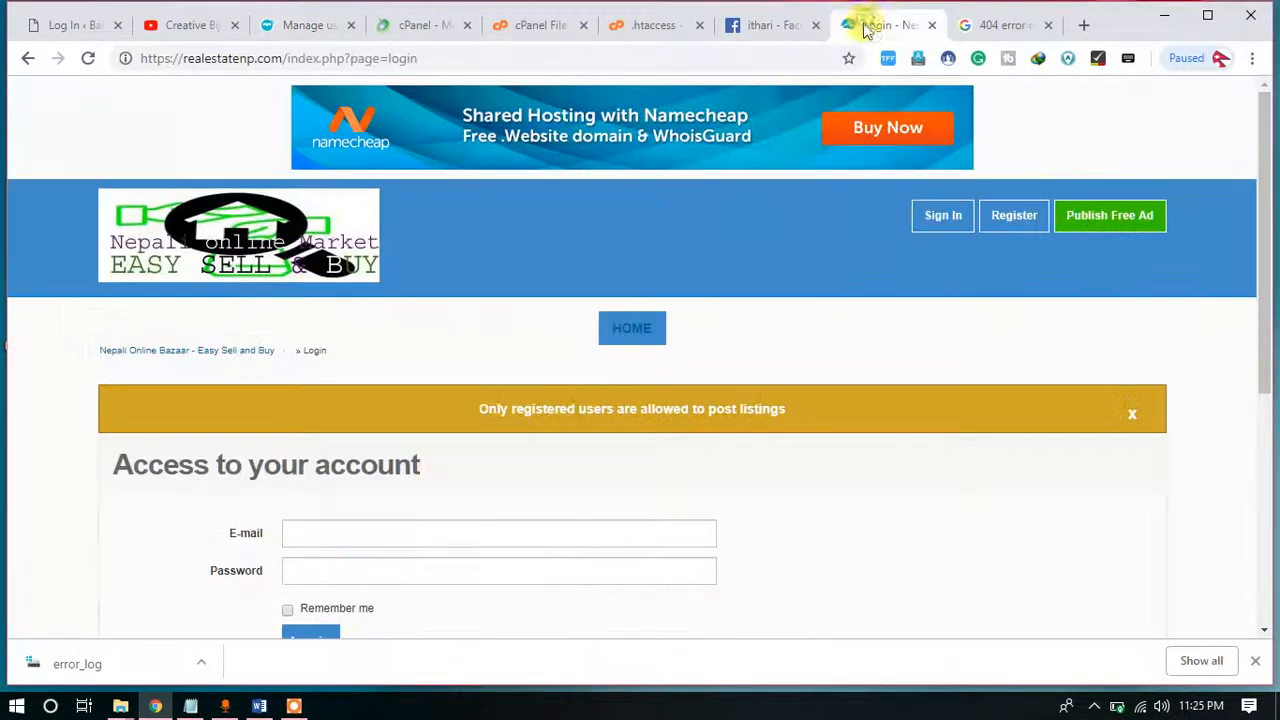
left_click_drag(284, 58, 458, 62)
key("BackSpace")
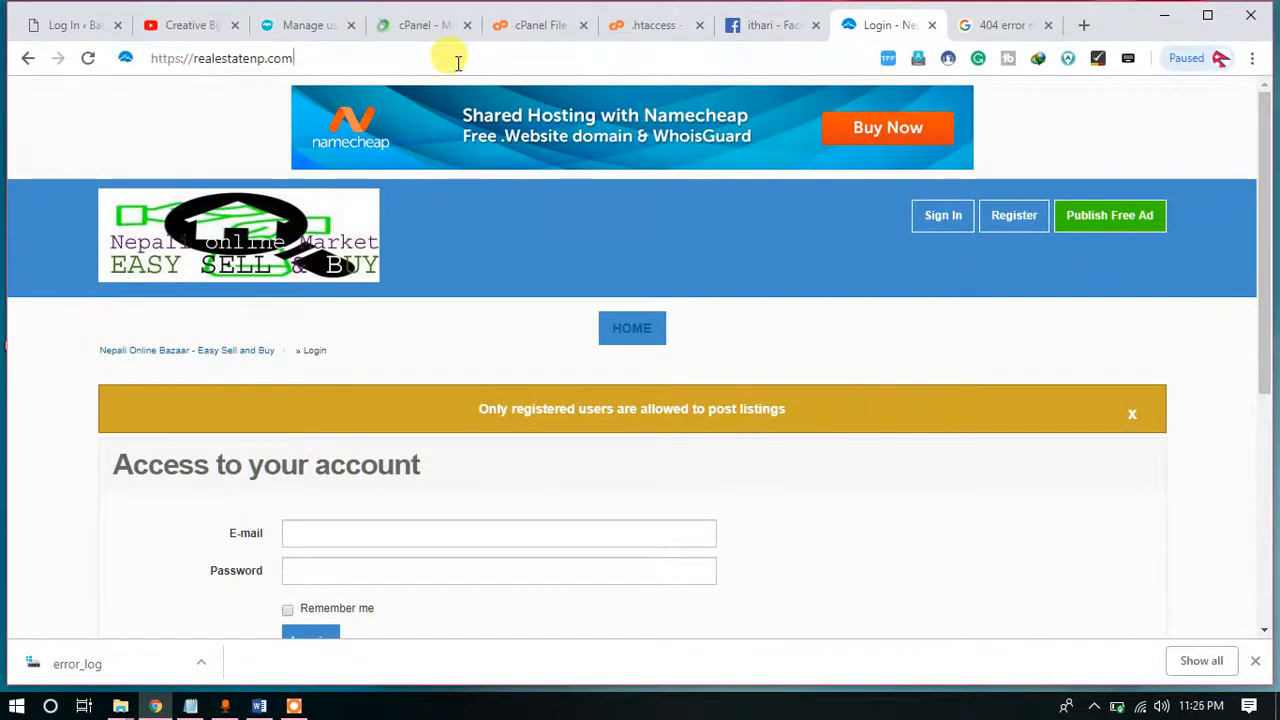
key("Return")
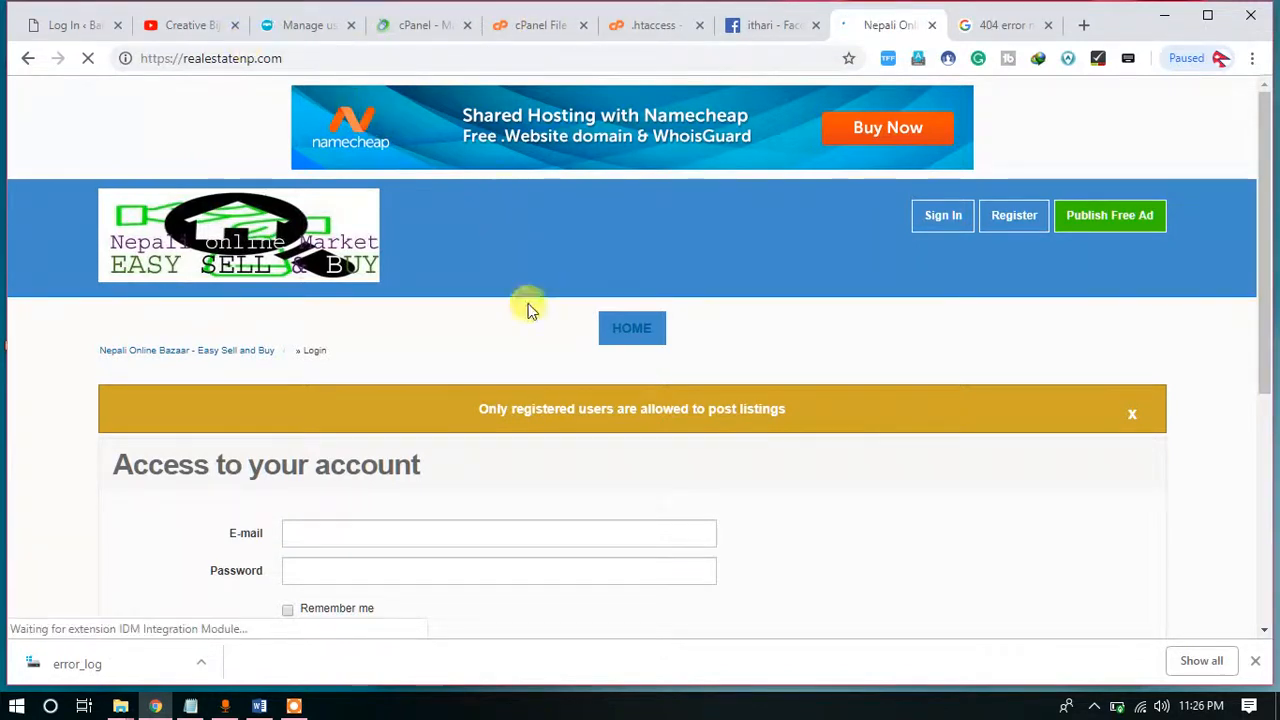
scroll(560, 357, "down", 2)
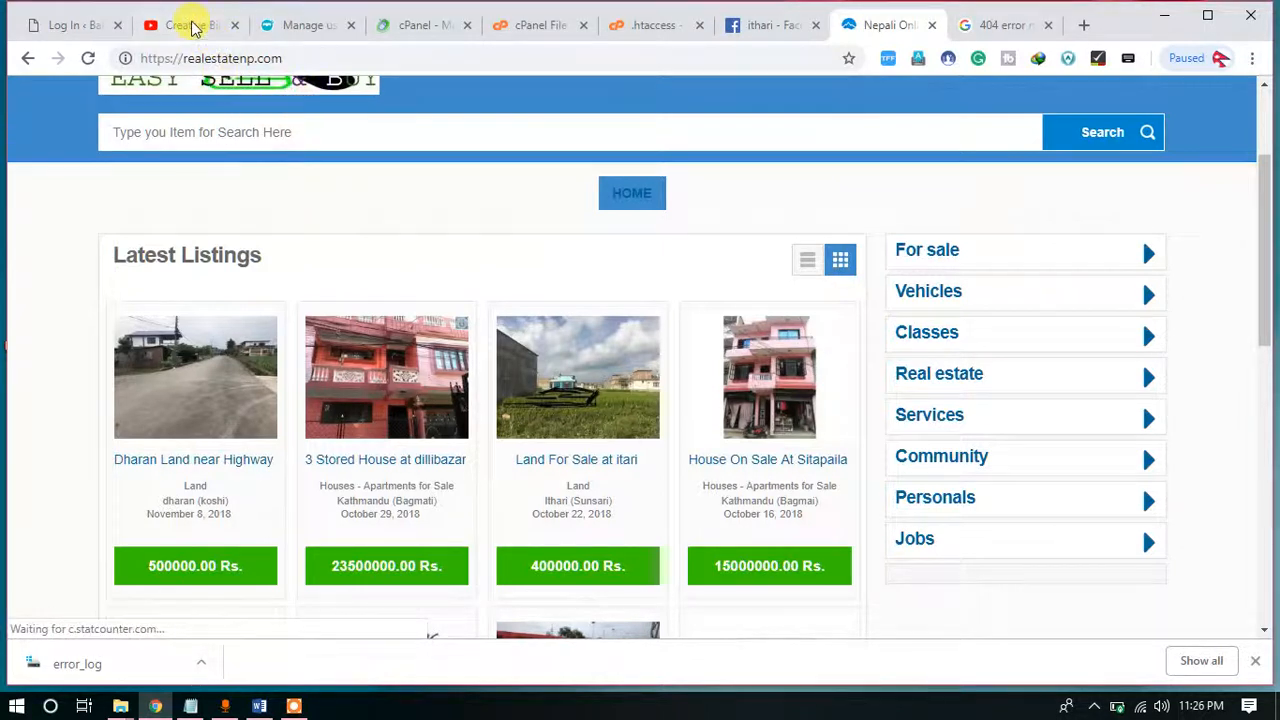
Switch to YouTube, subscribe to the Creative Biju channel and turn on notifications for every new video.
left_click(194, 27)
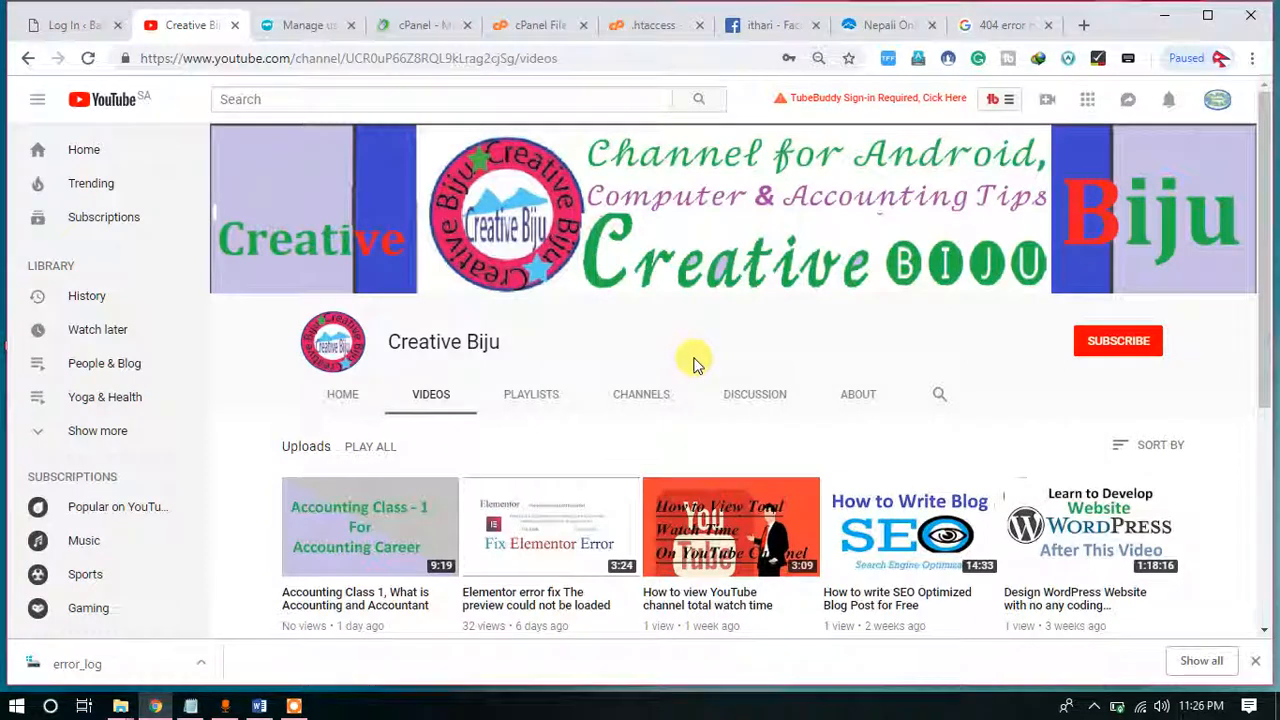
scroll(697, 363, "down", 2)
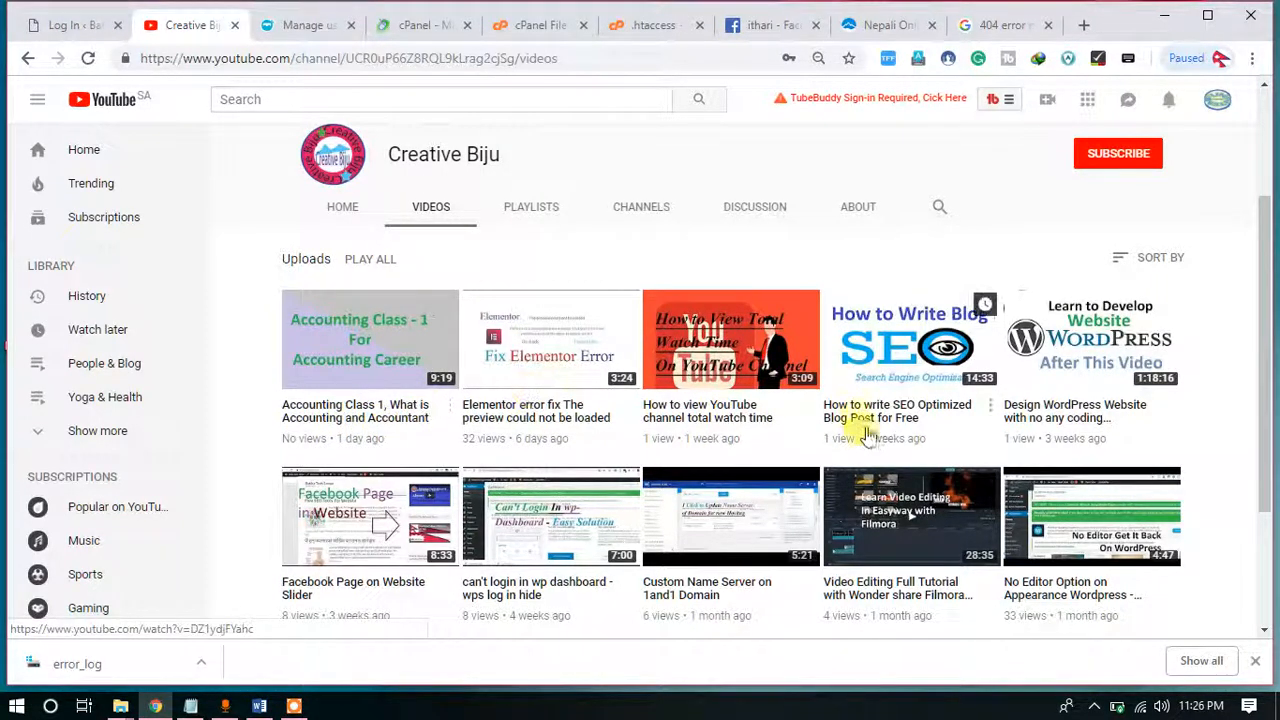
scroll(870, 445, "down", 1)
scroll(868, 440, "down", 3)
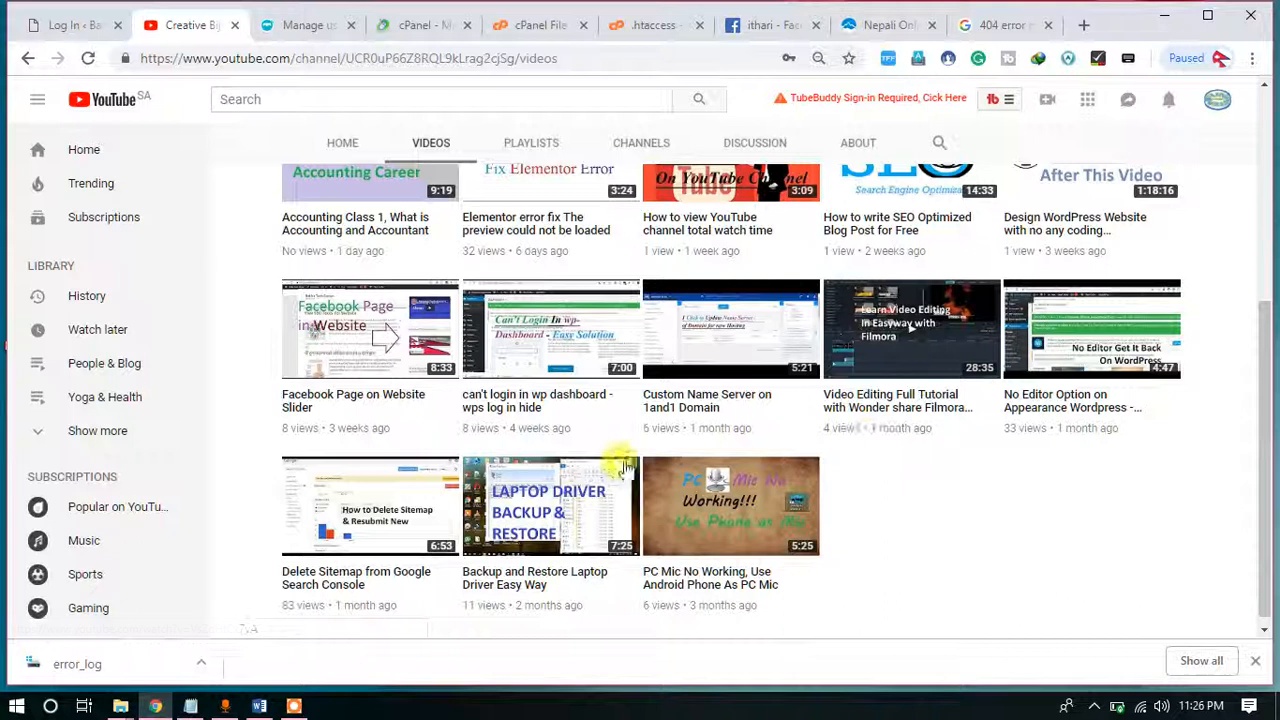
scroll(650, 465, "up", 3)
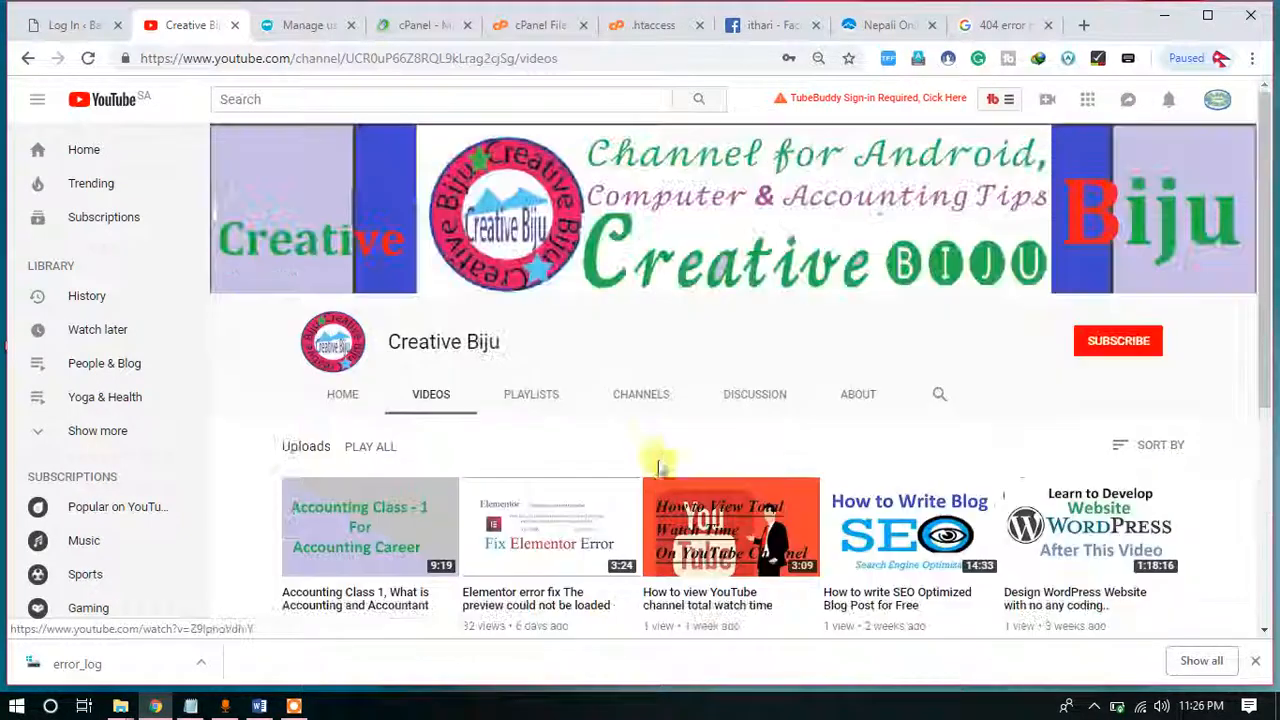
left_click(1122, 344)
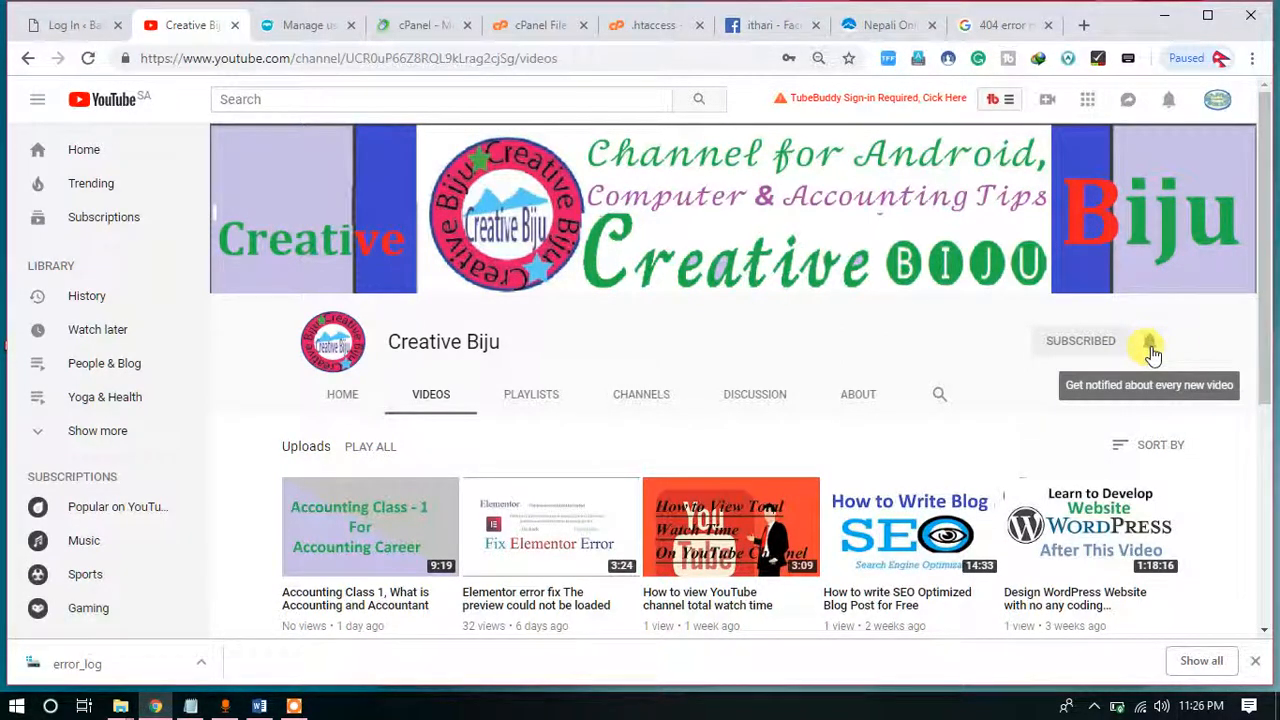
left_click(1150, 362)
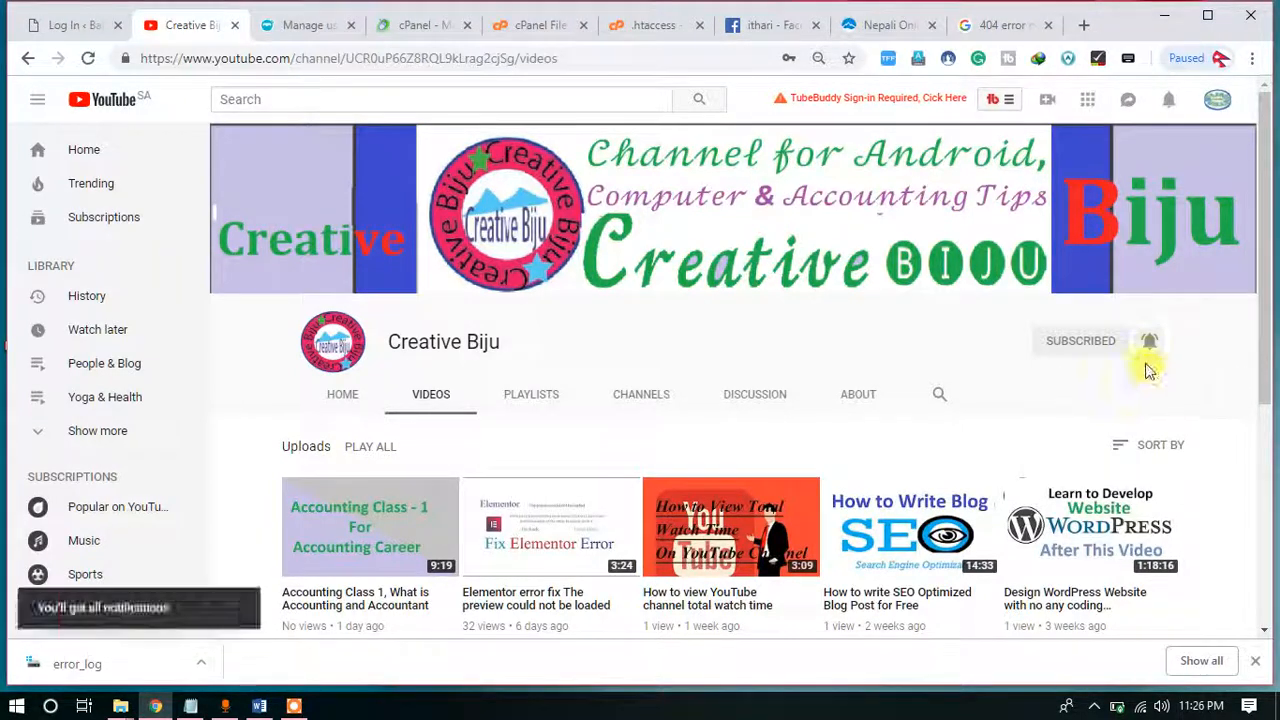